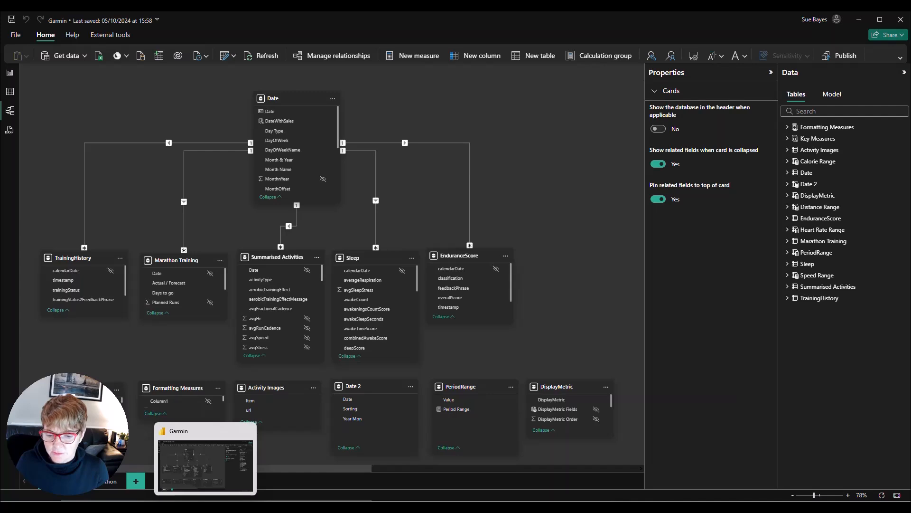
Step: Switch to Tabular Editor, load the semantic model from the local Garmin instance in Read/Write mode, and maximize the window
left_click(162, 506)
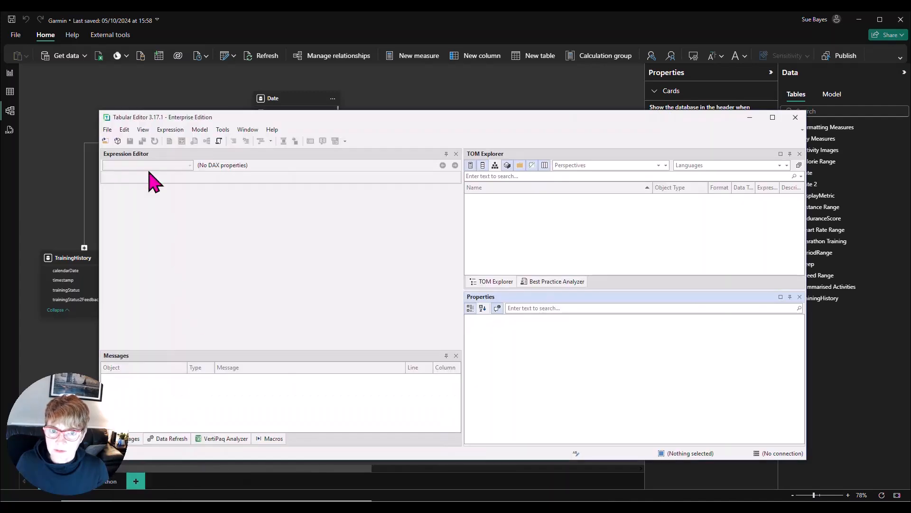
left_click(117, 142)
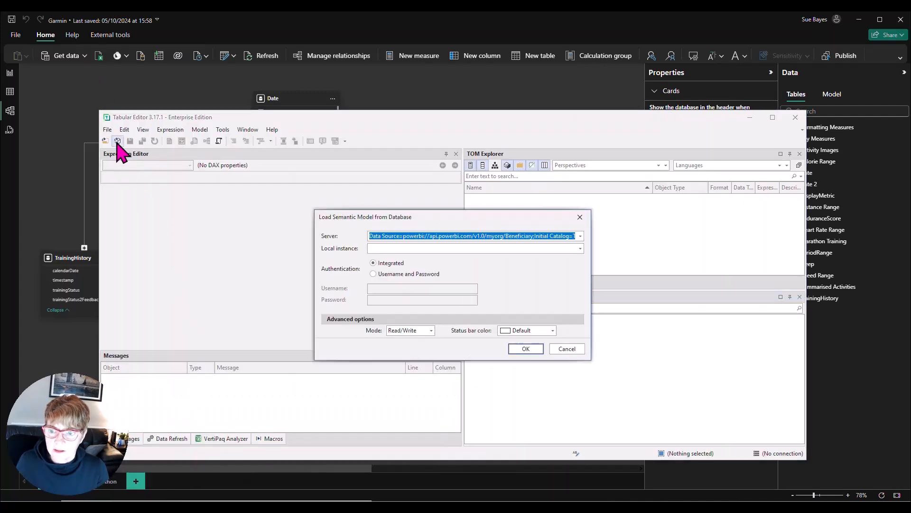
left_click(453, 248)
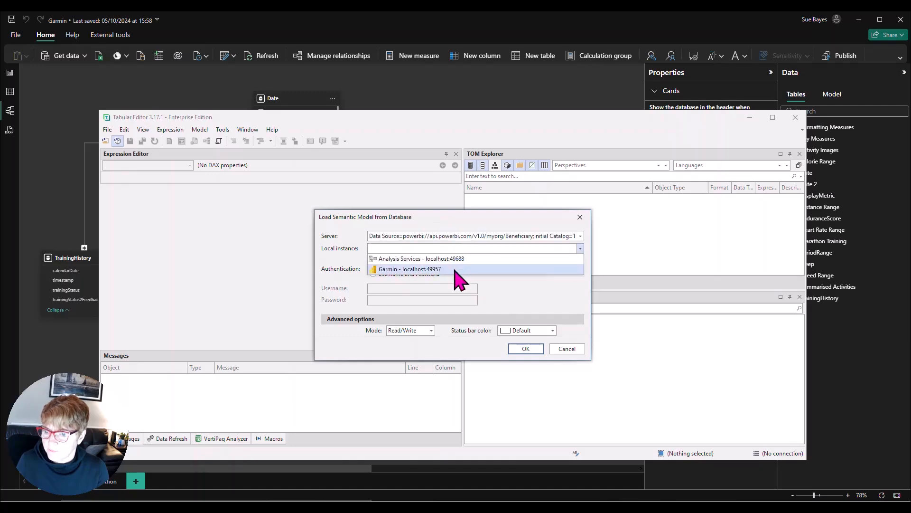
left_click(432, 270)
left_click(536, 351)
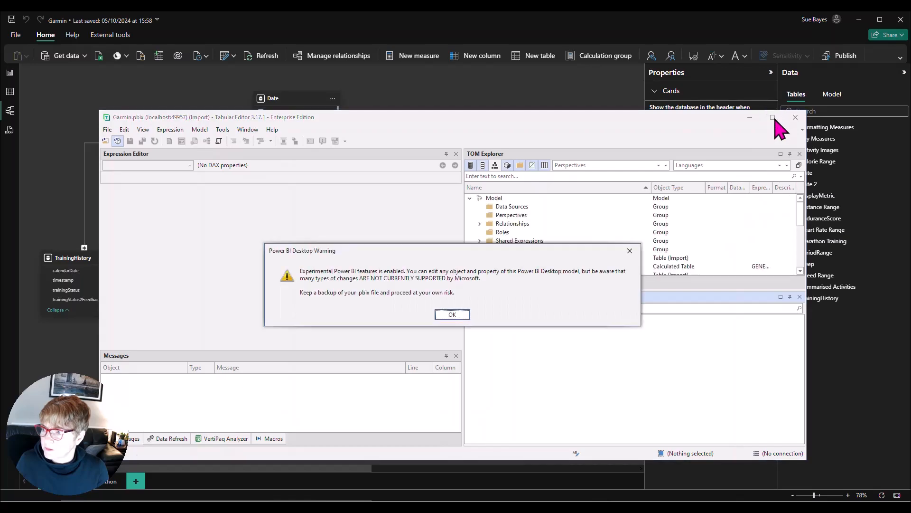
left_click(452, 315)
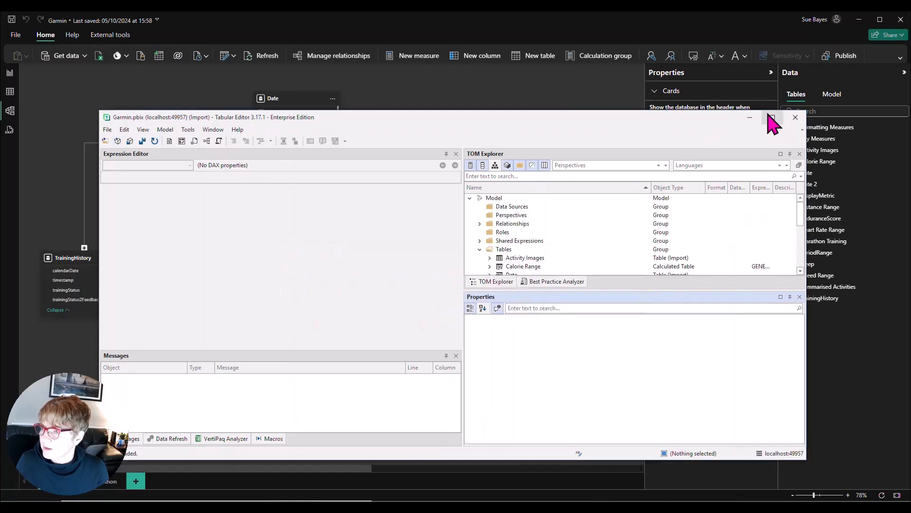
left_click(772, 118)
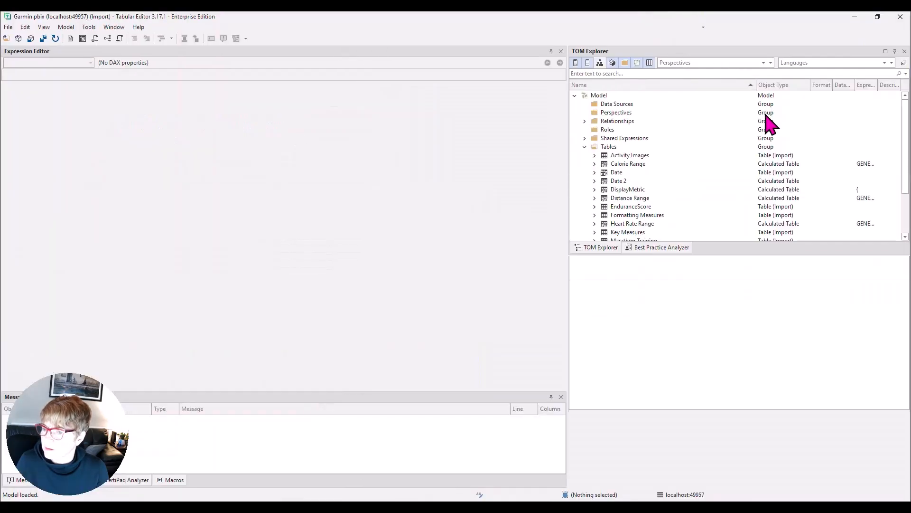
Step: Create a new measure in the Summarised Activities table
scroll(623, 223, "down", 2)
left_click(624, 224)
left_click(595, 224)
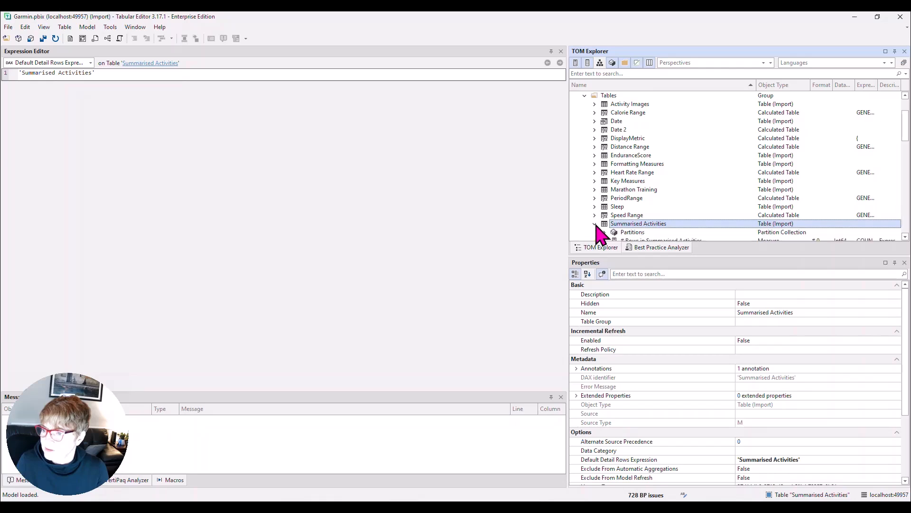
right_click(640, 225)
mouse_move(662, 279)
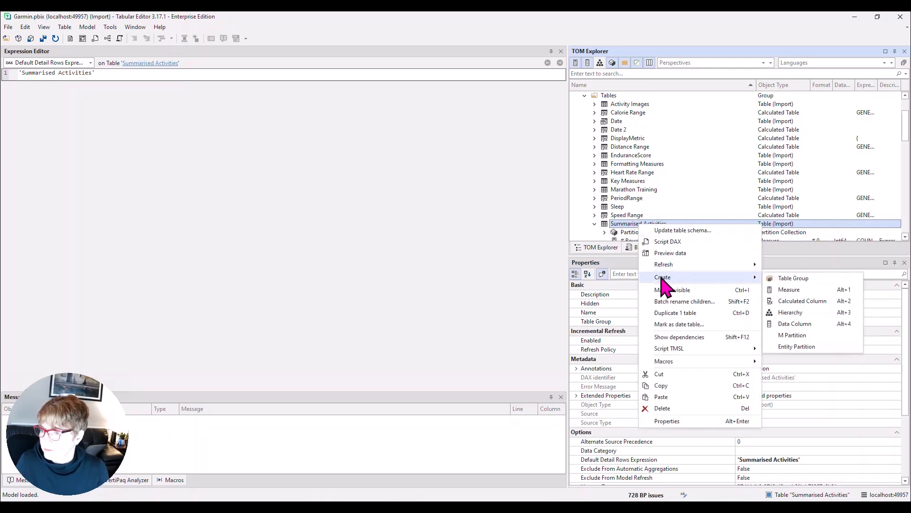
left_click(785, 290)
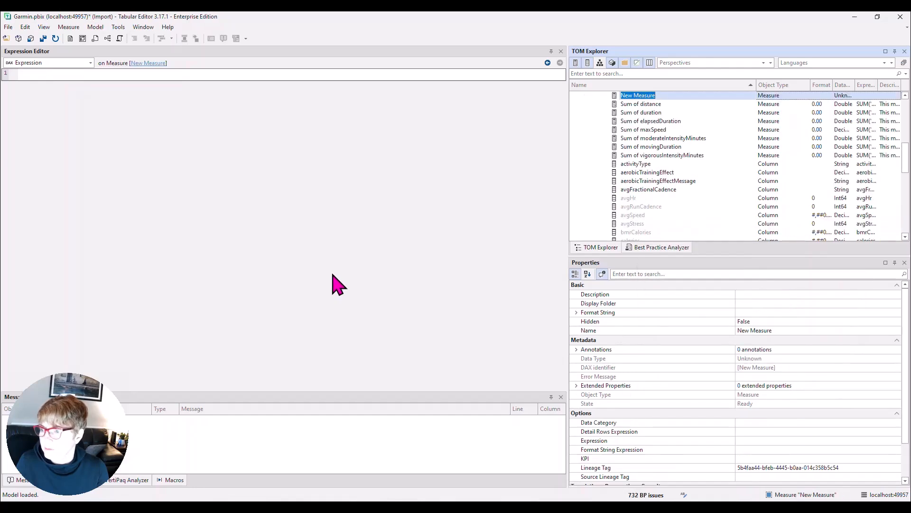
Step: Enter COUNTROWS('Summarised Activities') as the new measure's DAX expression and accept it
left_click(76, 72)
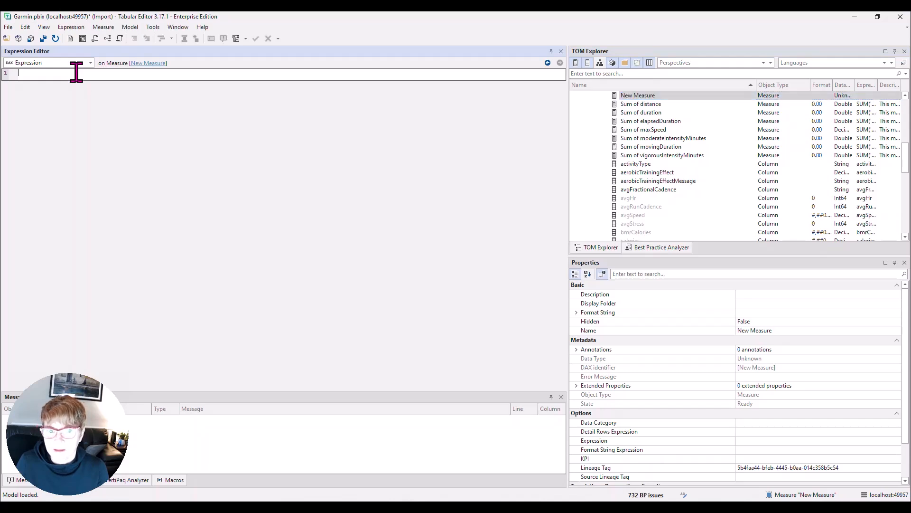
type("count")
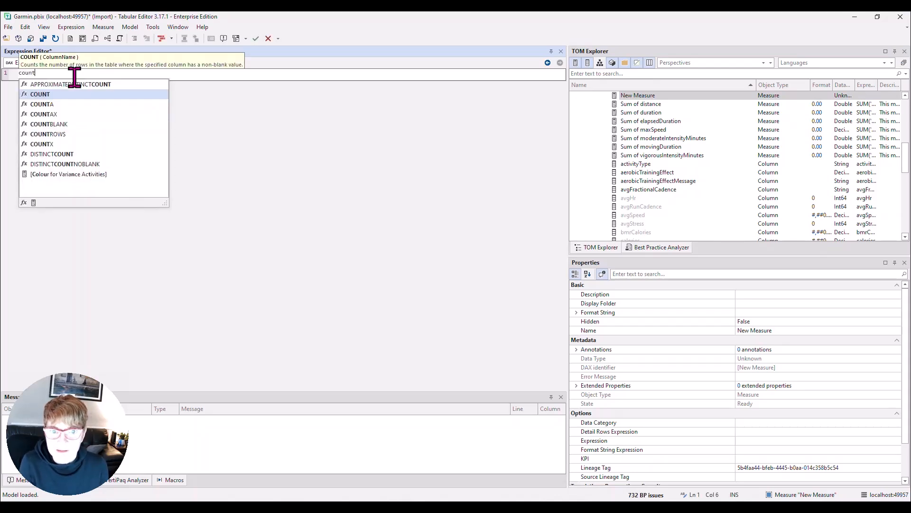
double_click(55, 134)
type("'")
type("sum")
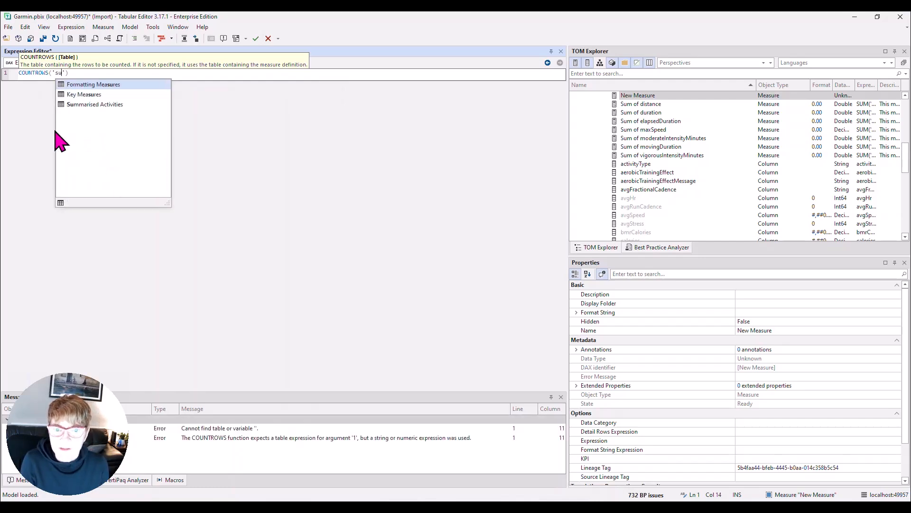
key("Tab")
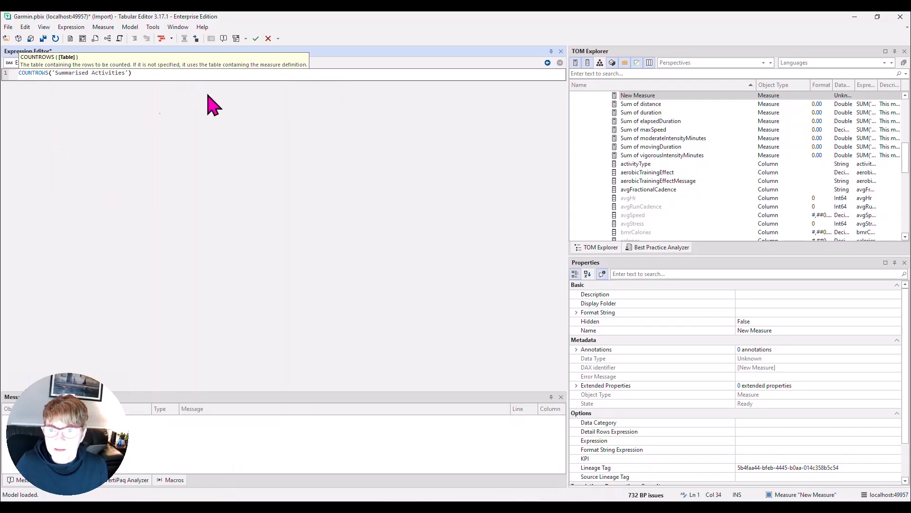
left_click(255, 39)
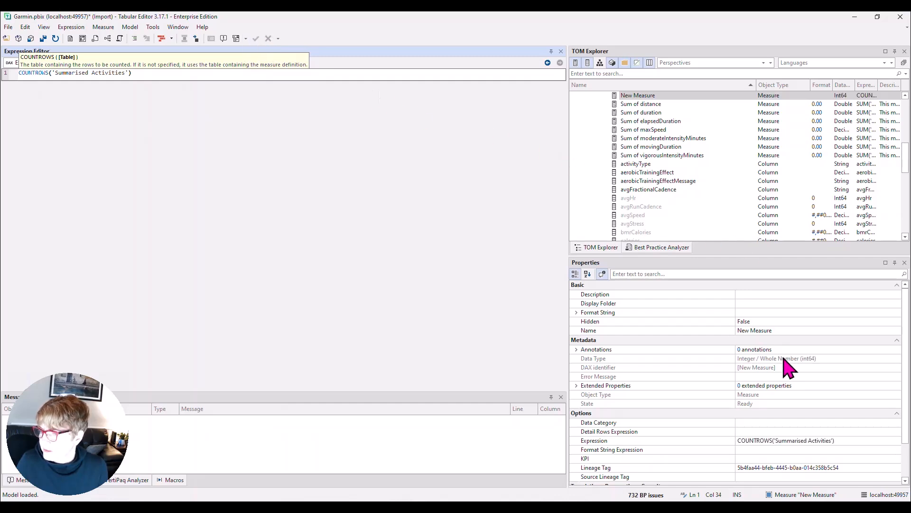
Step: Rename the new measure as test
left_click(759, 331)
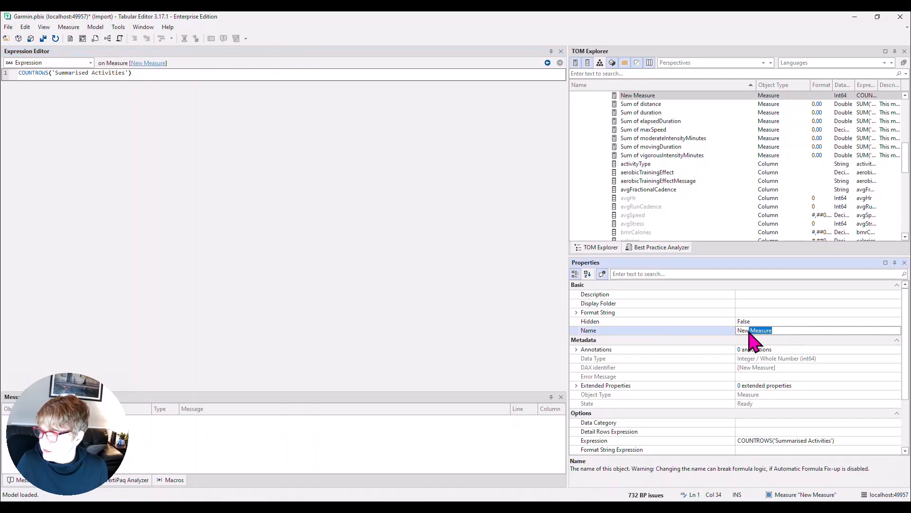
type("t")
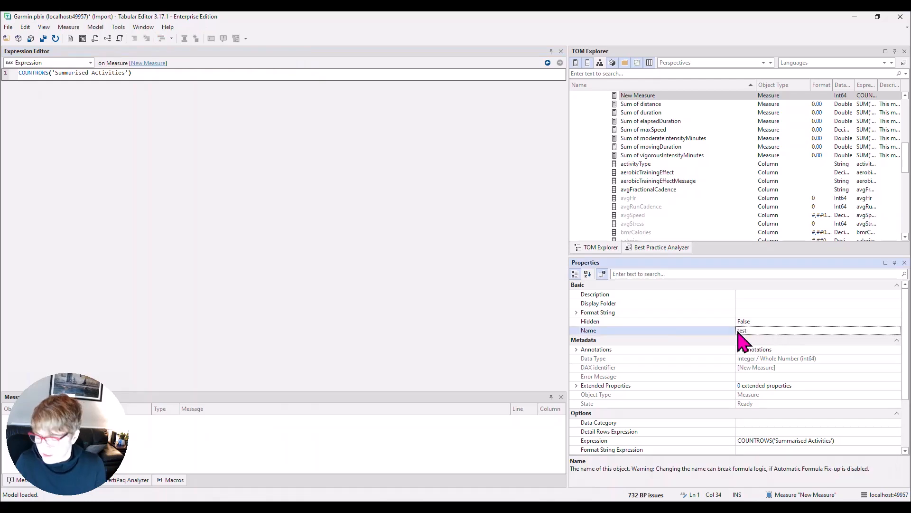
type("est")
key("Return")
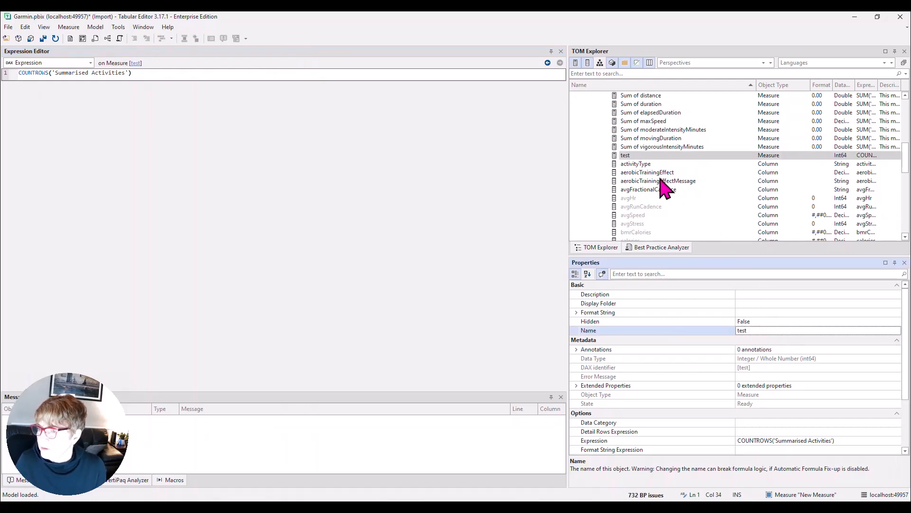
Step: Duplicate the test measure, and copy and paste the duplicate to make another copy in the same table
right_click(641, 161)
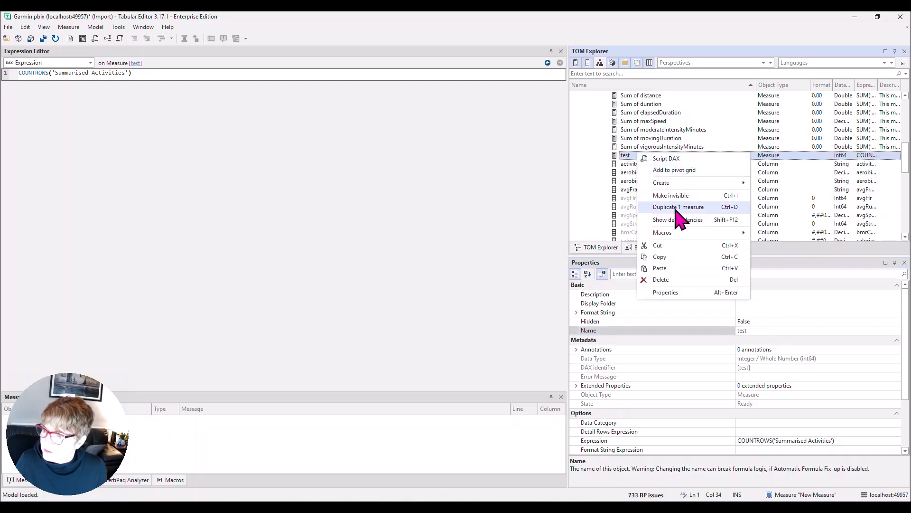
left_click(680, 218)
right_click(643, 165)
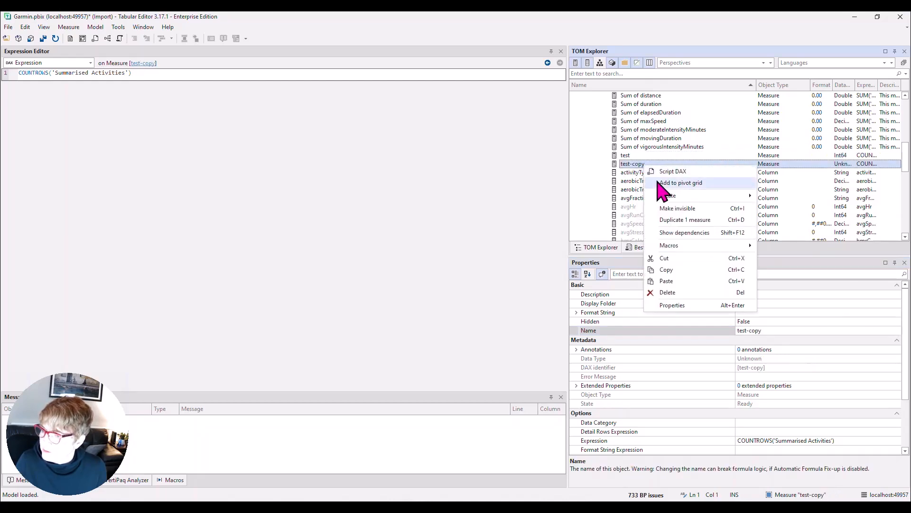
left_click(670, 268)
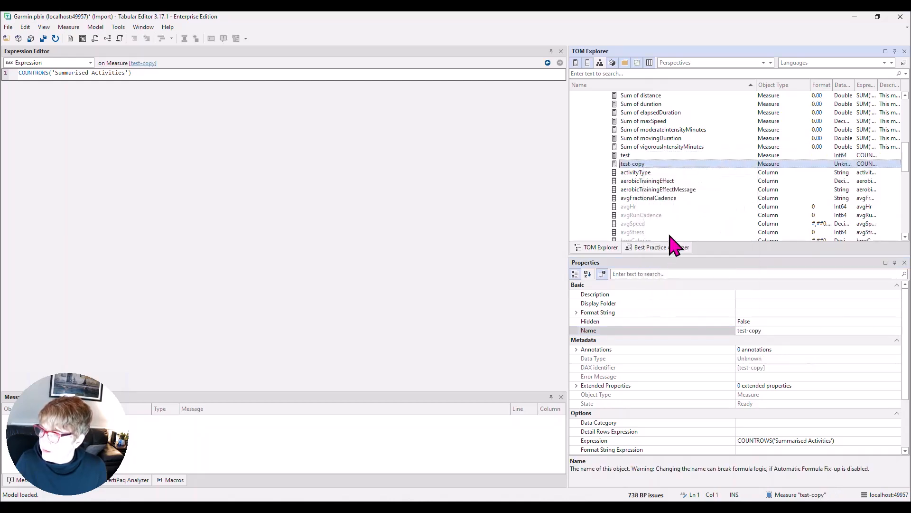
right_click(657, 163)
left_click(684, 279)
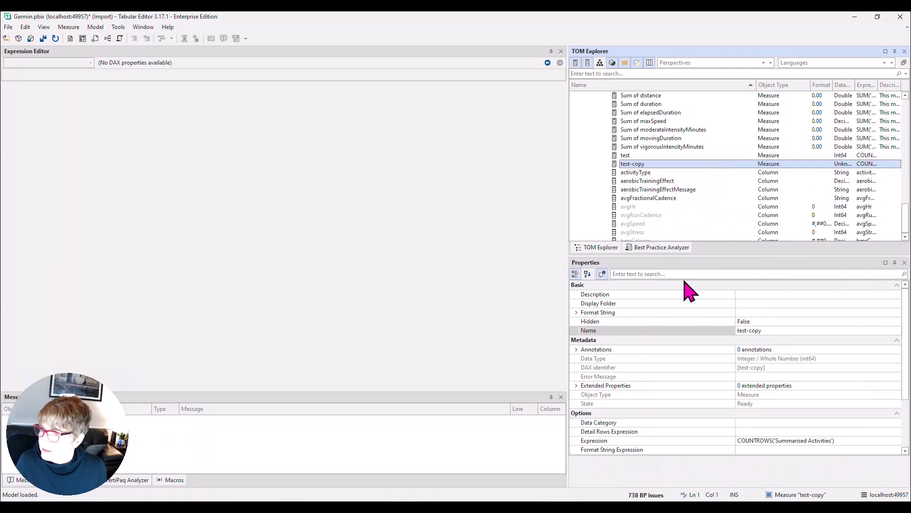
scroll(710, 220, "up", 10)
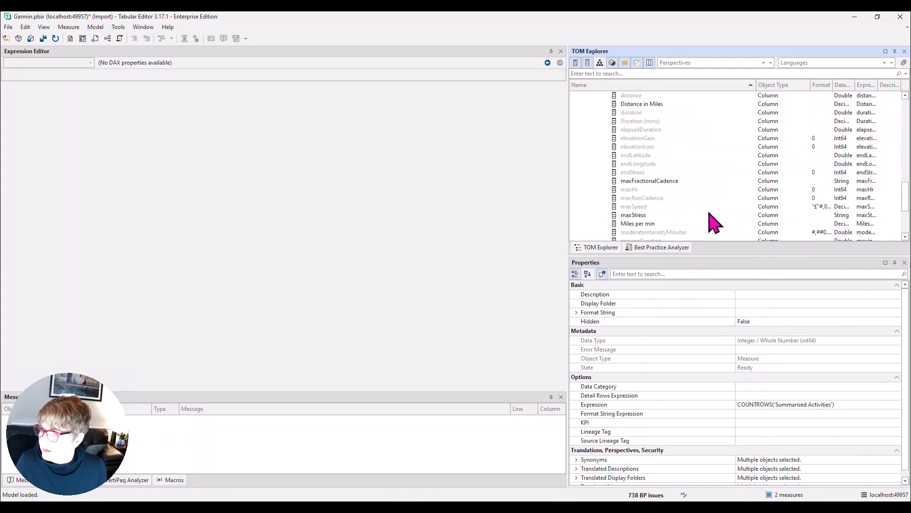
scroll(713, 223, "up", 2)
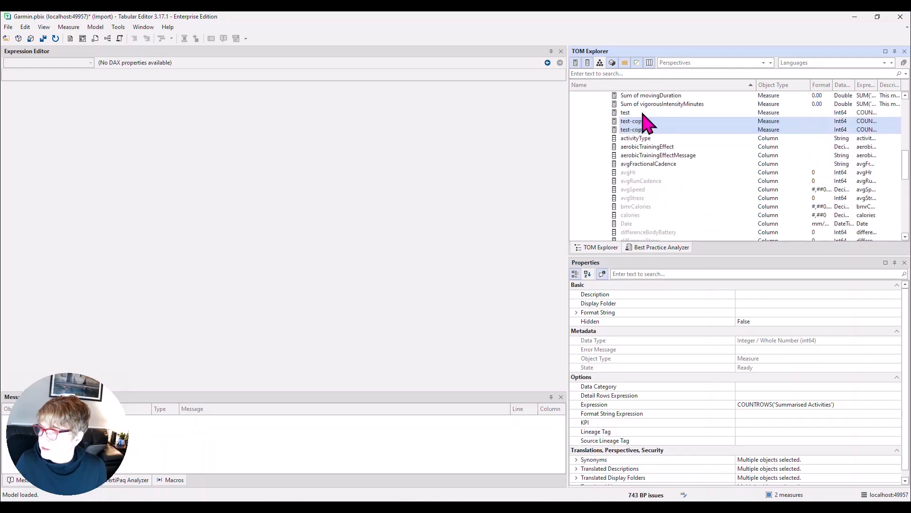
Step: Filter the model tree by the object type Measure and the search text "test"
left_click(699, 73)
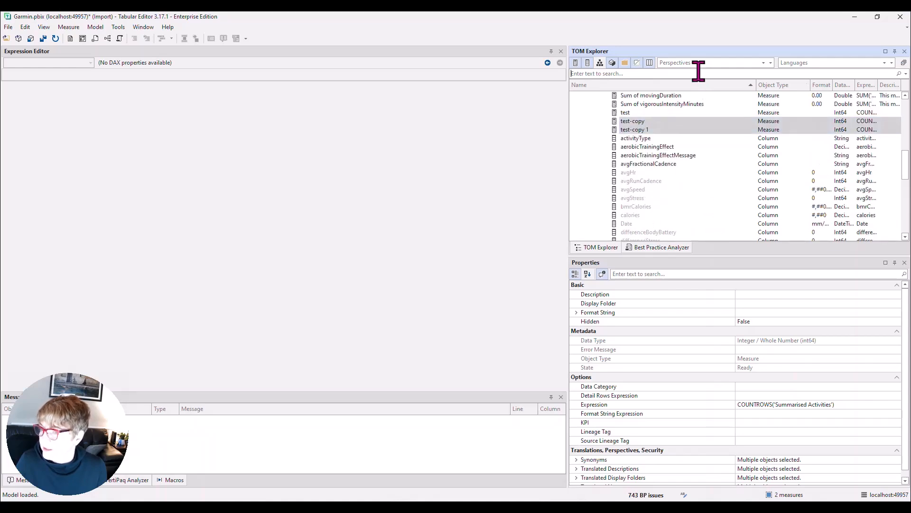
left_click(807, 83)
left_click(808, 84)
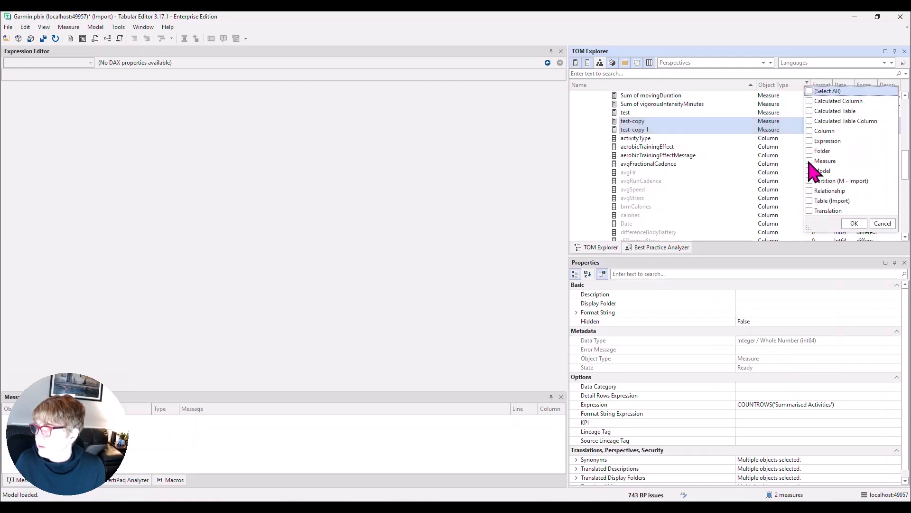
left_click(854, 223)
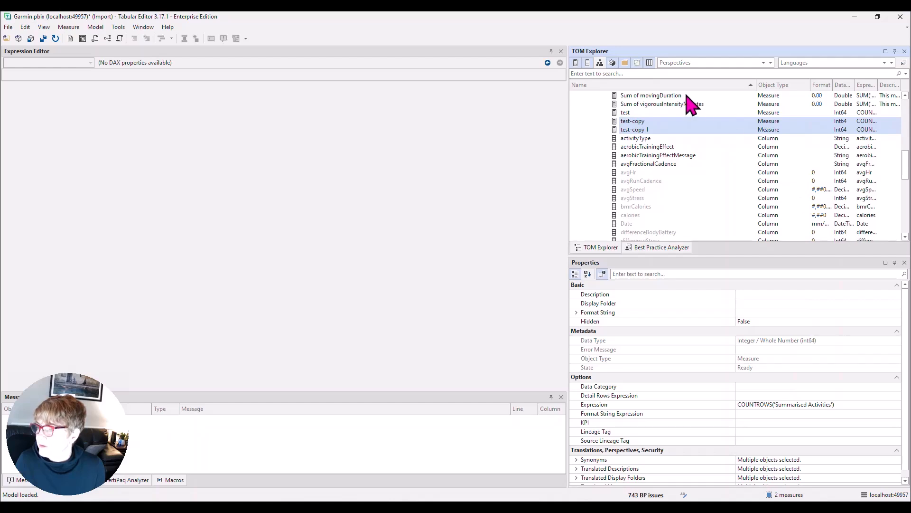
left_click(807, 84)
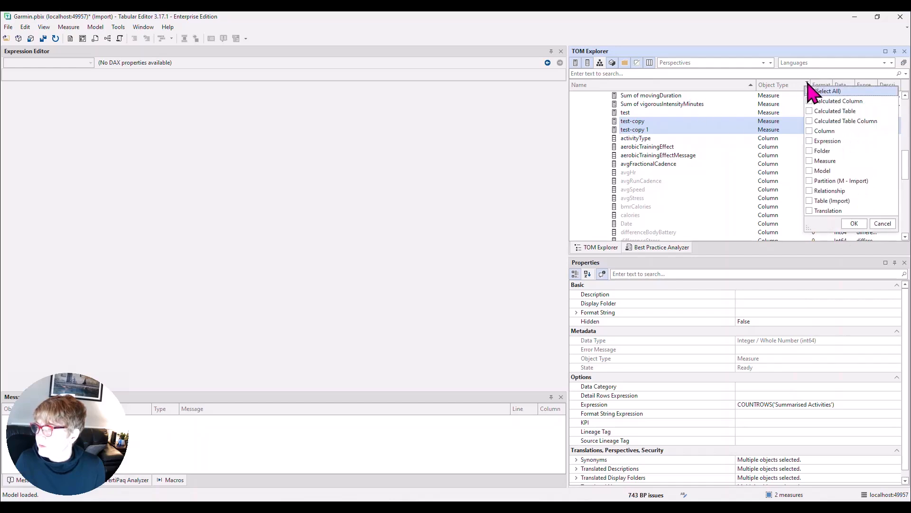
left_click(853, 223)
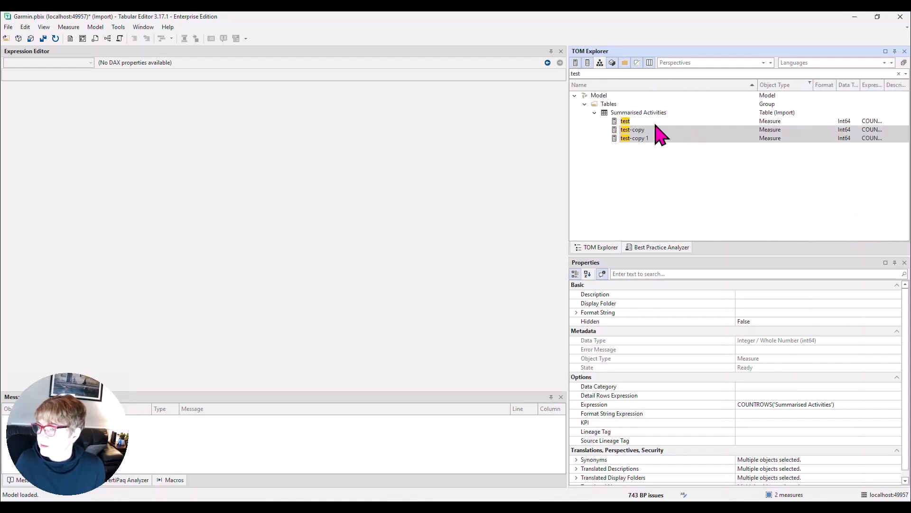
Step: Select the measures test, test-copy and test-copy 1 together and set their format to Currency
left_click(658, 121)
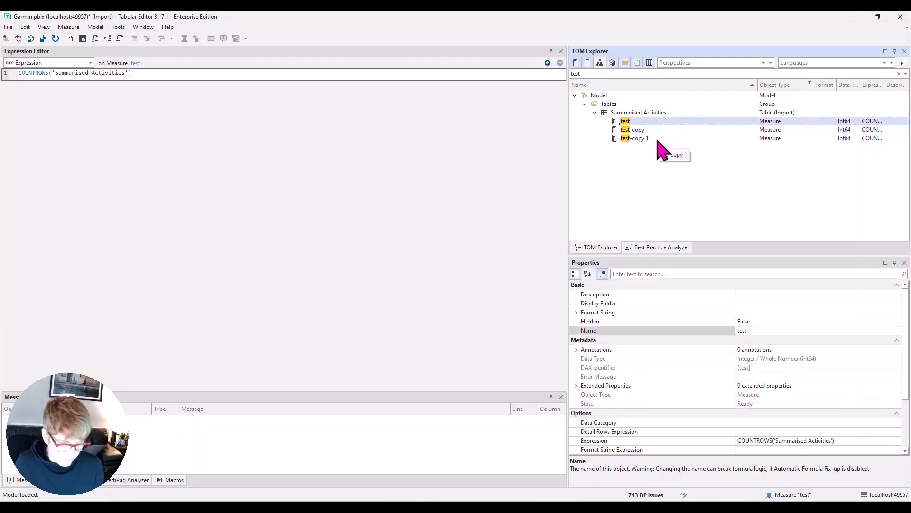
left_click(659, 139, "shift")
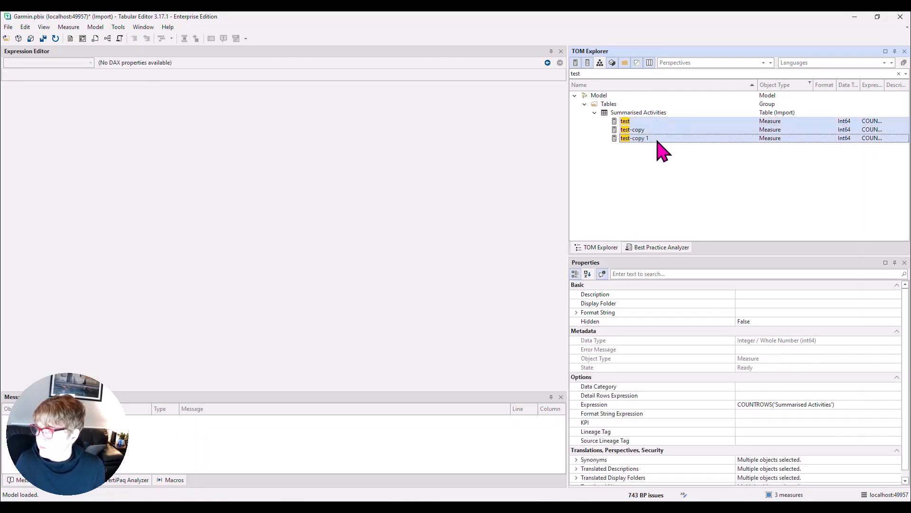
left_click(576, 312)
left_click(781, 331)
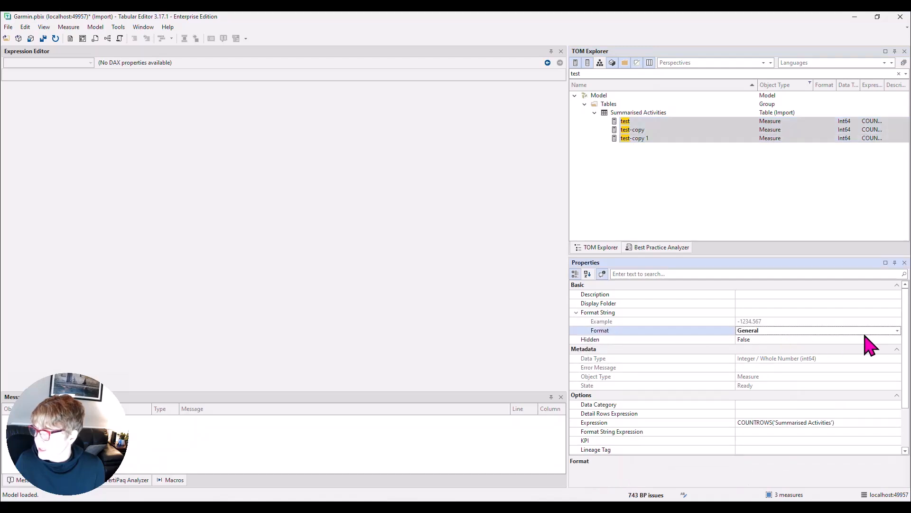
left_click(897, 331)
left_click(754, 380)
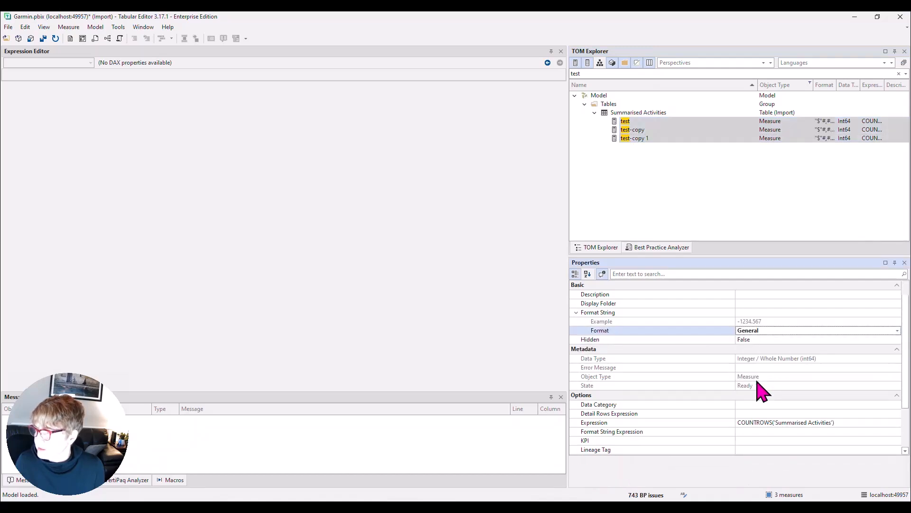
Step: Change the format of the three selected measures to WholeNumber and save the changes to the connected model
left_click(897, 331)
left_click(773, 360)
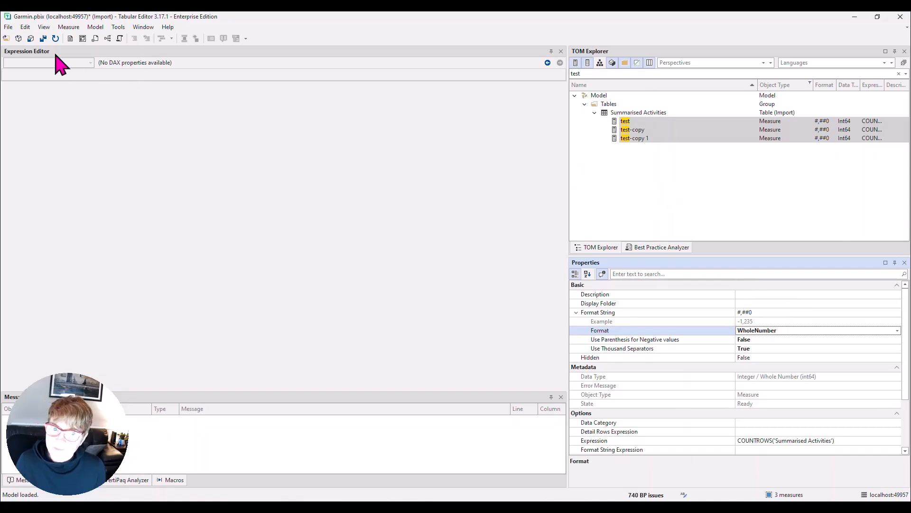
left_click(30, 39)
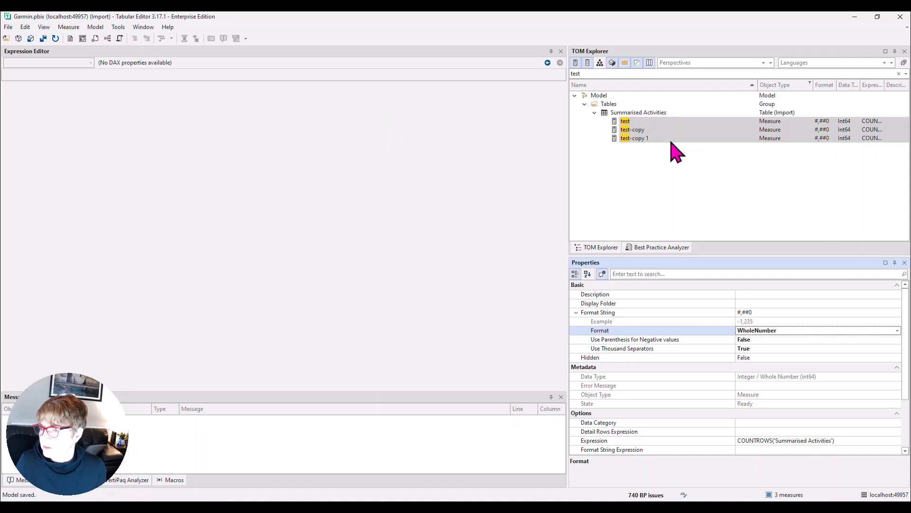
Step: Run the Time_Intelligence macro on the test measure to generate its time intelligence variants
left_click(636, 122)
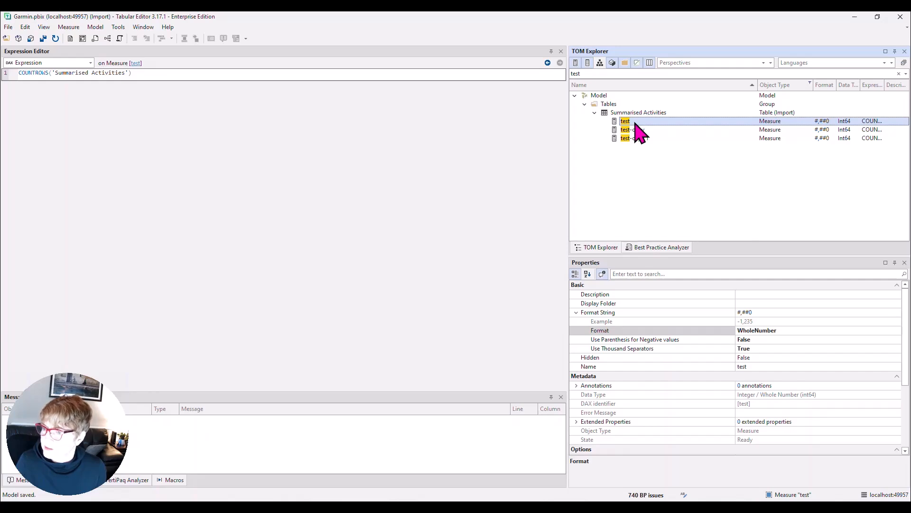
right_click(638, 133)
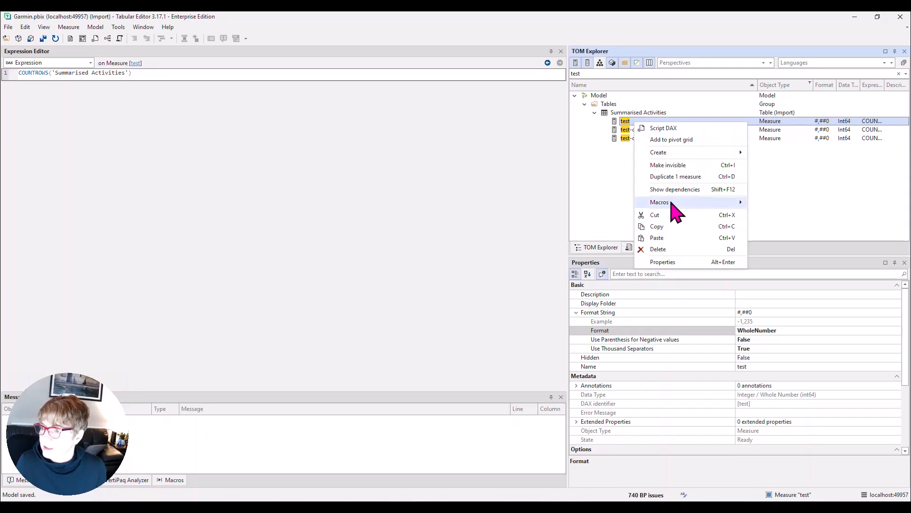
mouse_move(672, 204)
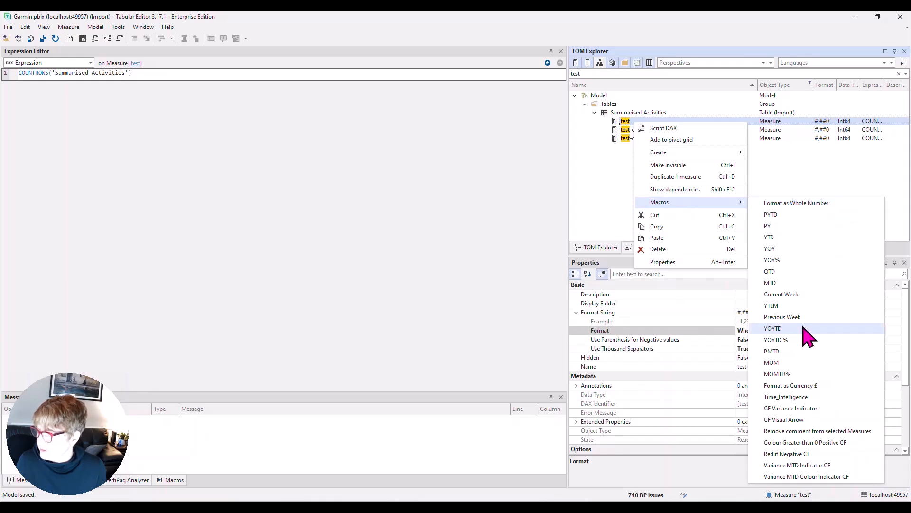
left_click(785, 396)
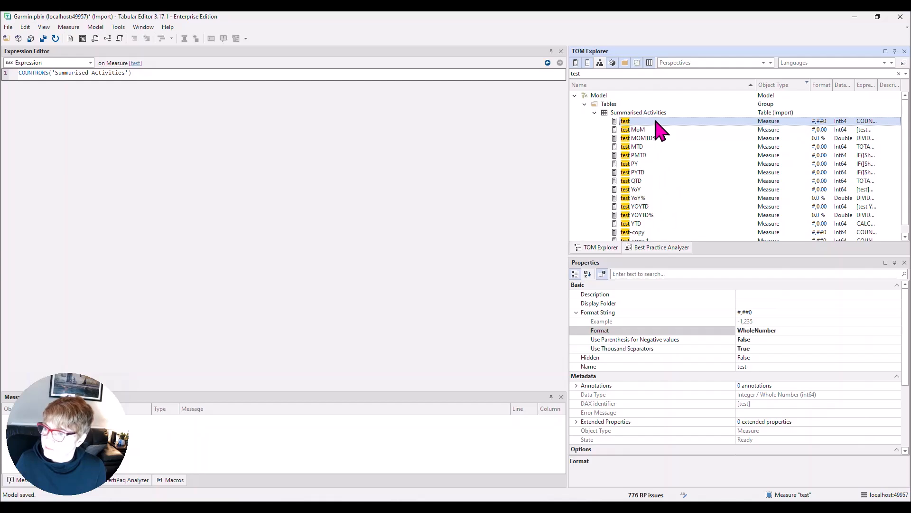
Step: Put all the filtered test measures into a new display folder named Test in Summarised Activities, and save the changes to the model
scroll(662, 180, "down", 1)
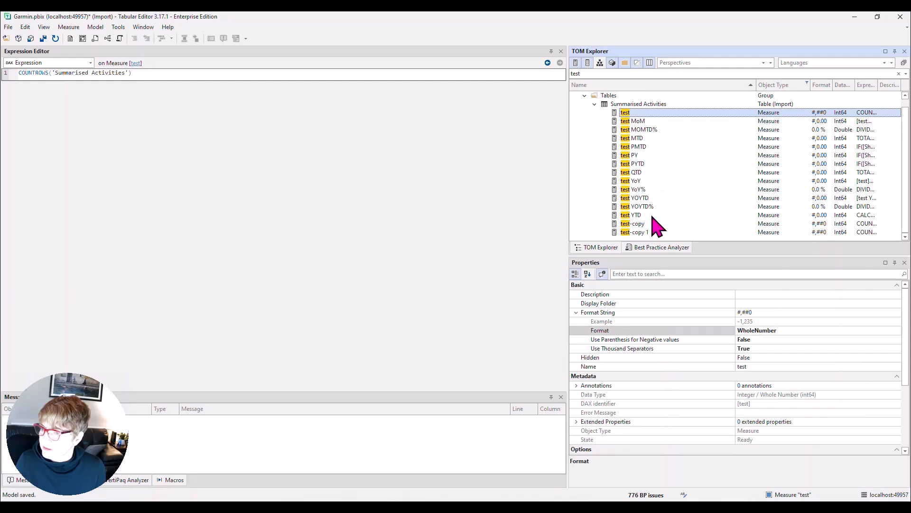
key("ctrl+a")
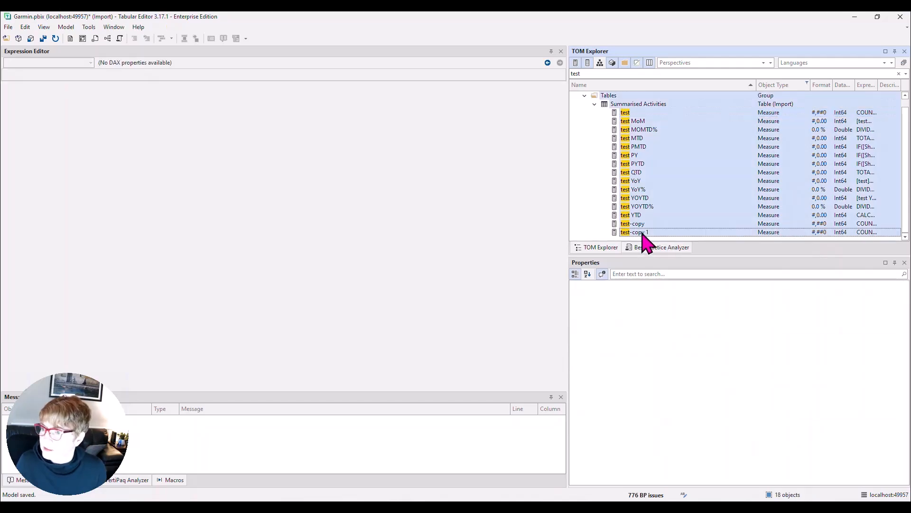
right_click(643, 237)
mouse_move(677, 287)
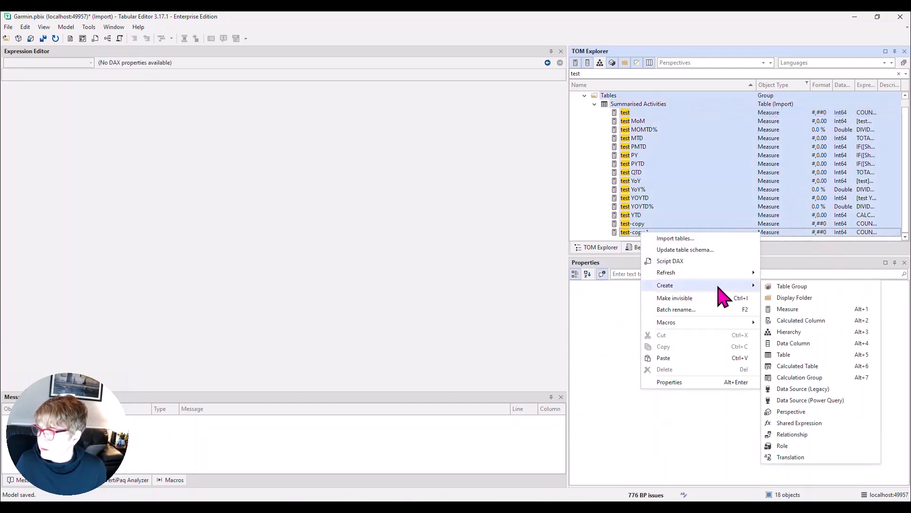
left_click(790, 298)
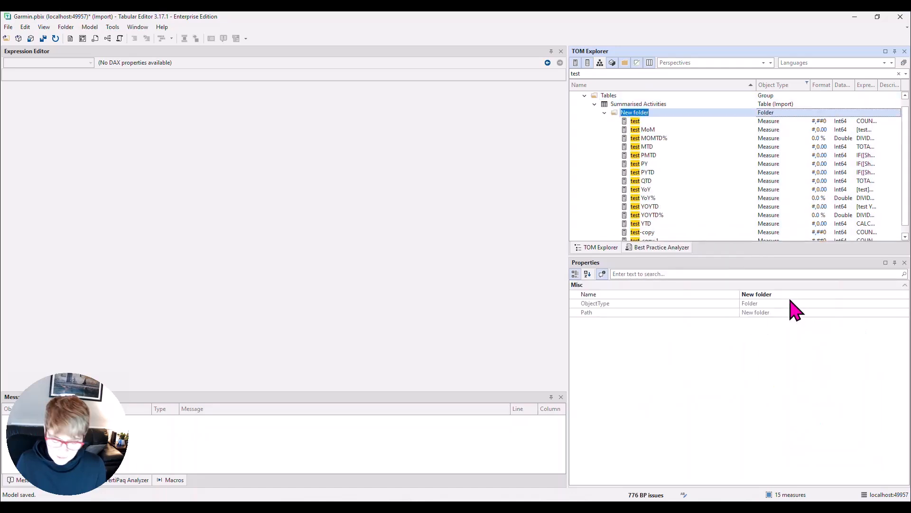
type("Test")
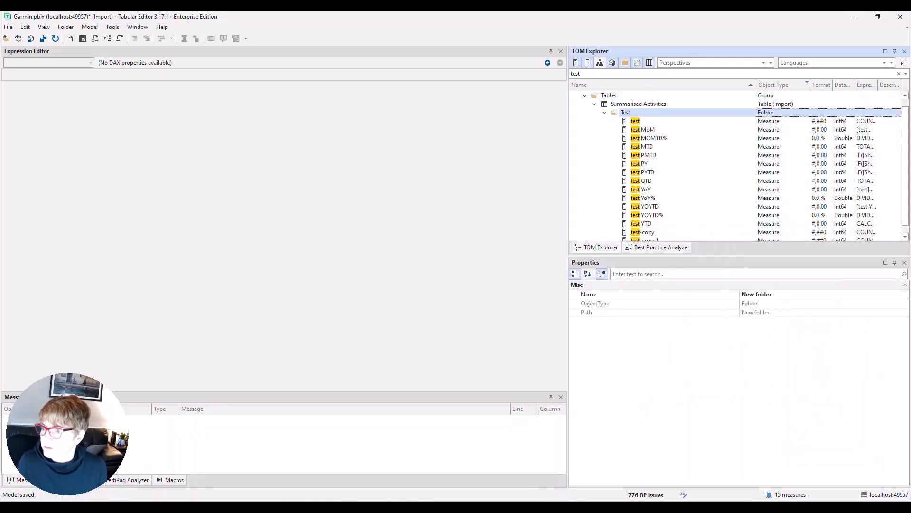
left_click(710, 198)
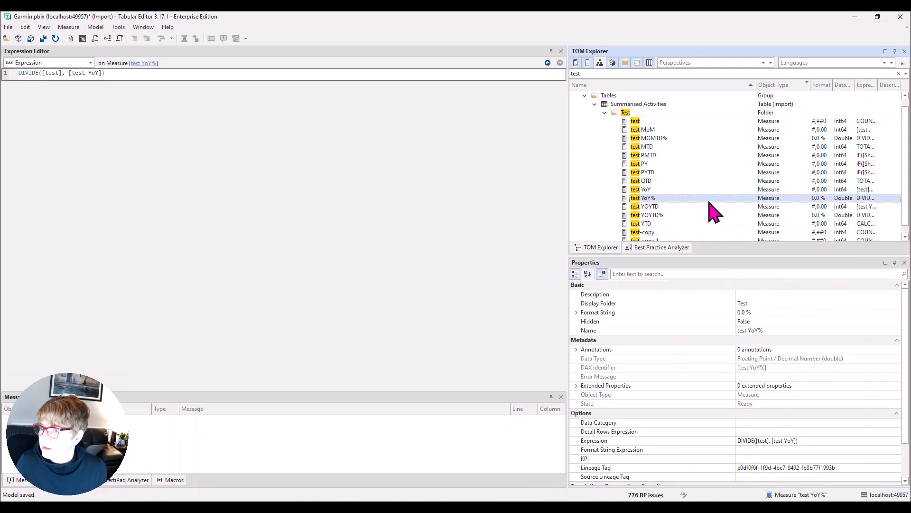
left_click(617, 115)
left_click(30, 39)
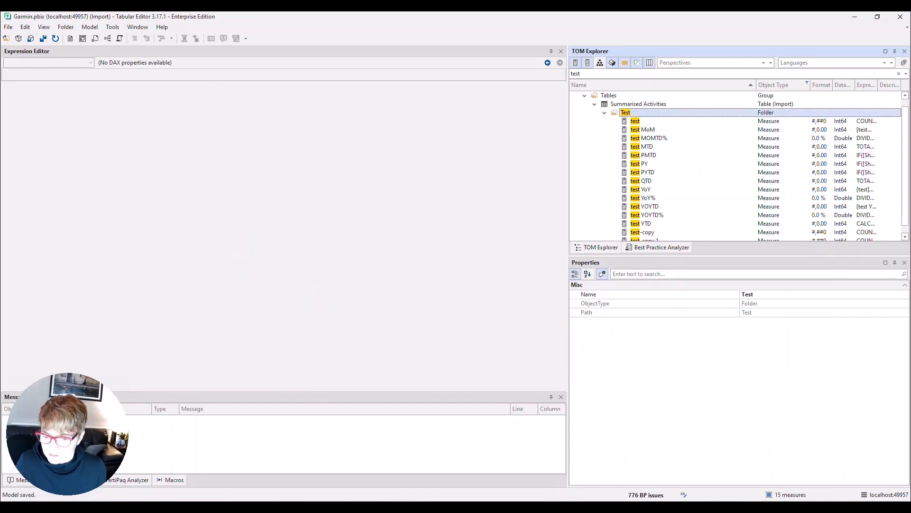
Step: Switch to Power BI Desktop and search the Summarised Activities data for "test" to check the saved folder and measures
key("alt+Tab")
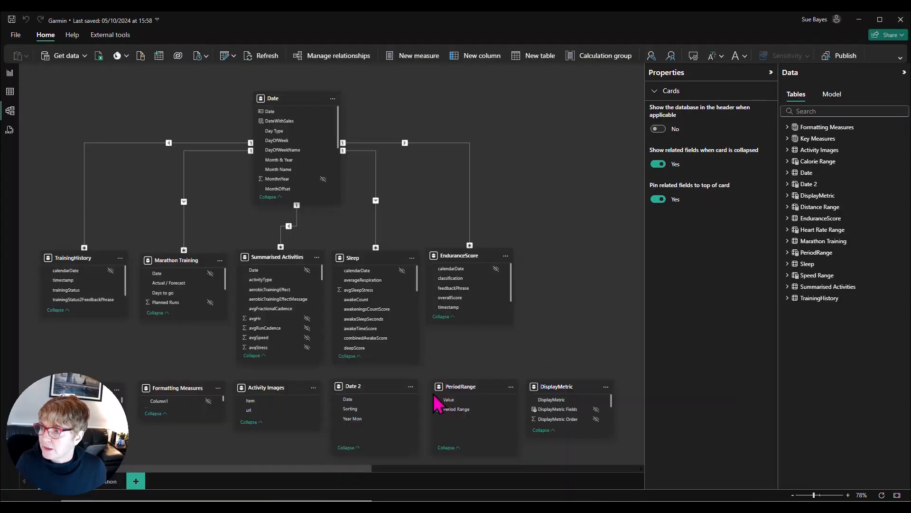
left_click(788, 287)
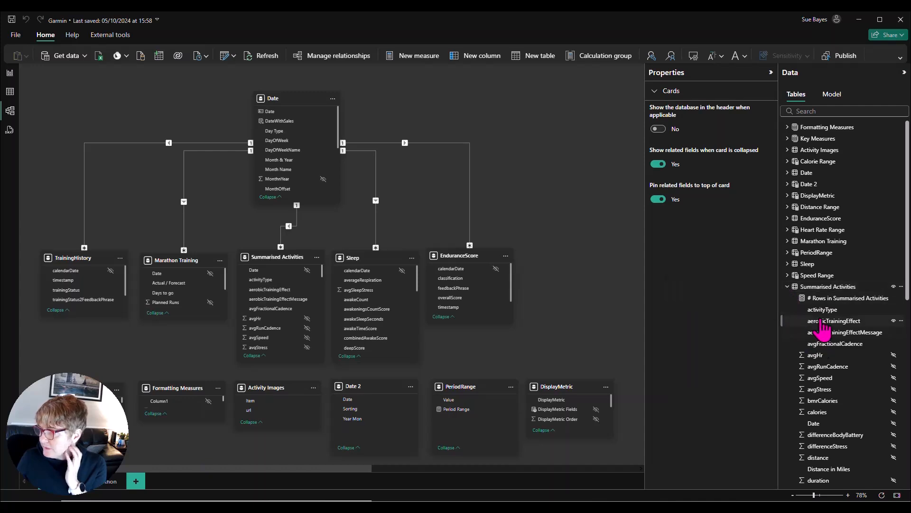
left_click(826, 110)
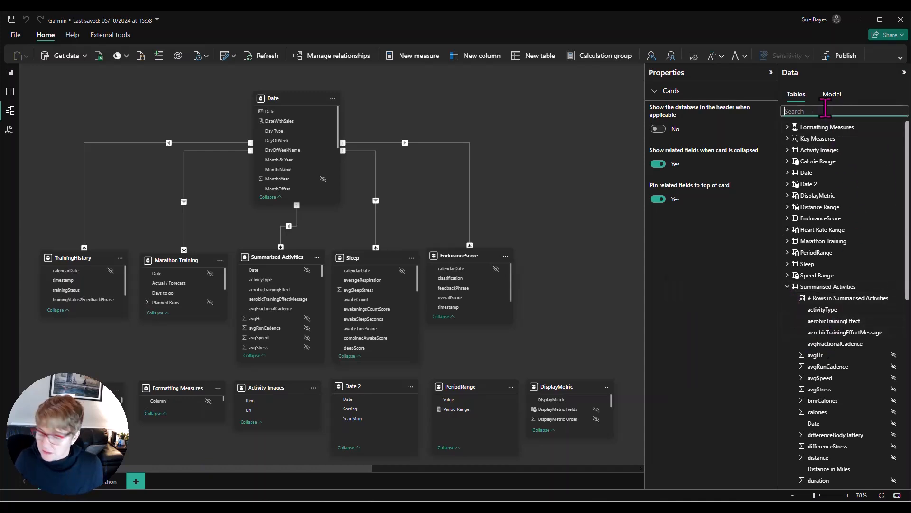
type("te")
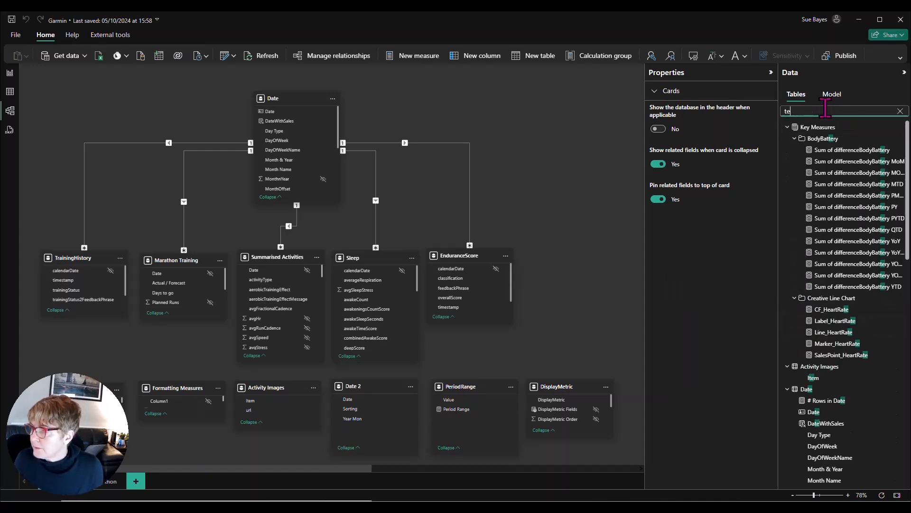
type("st")
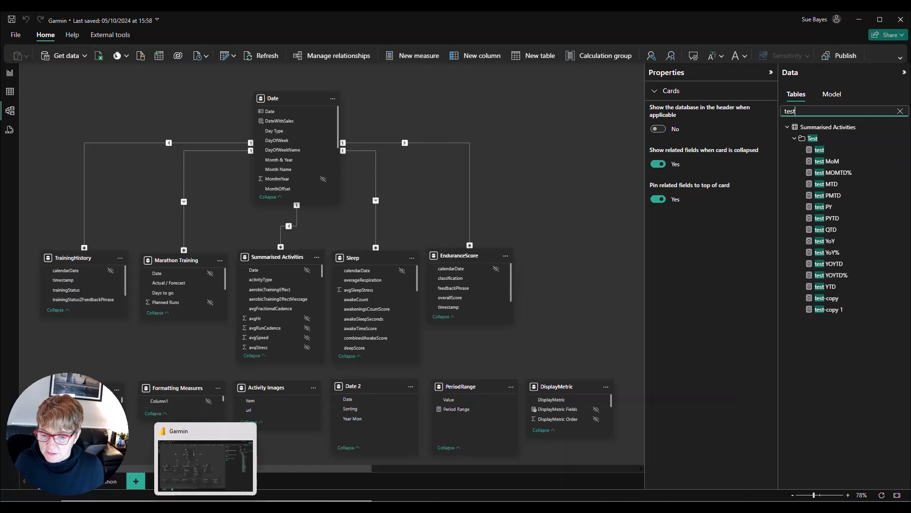
Step: Switch back to Tabular Editor and delete the Test folder with all its measures, confirming the deletion
left_click(165, 506)
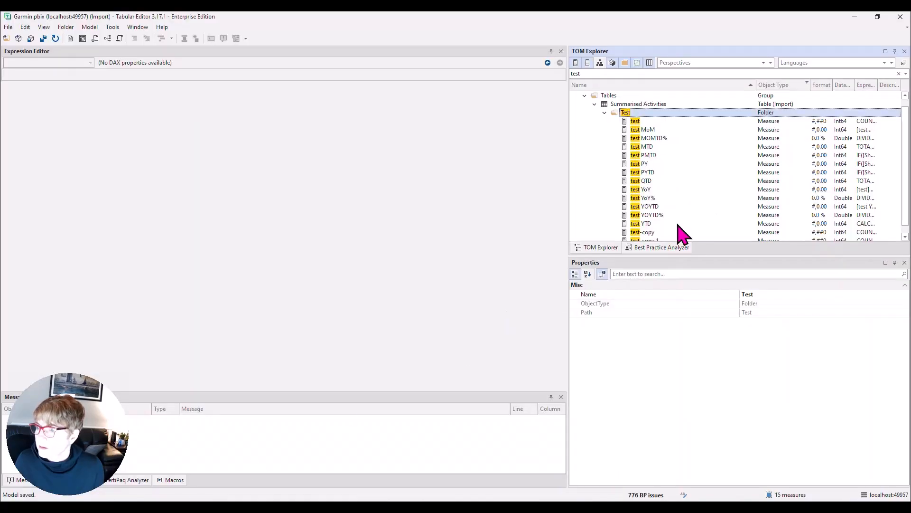
right_click(638, 115)
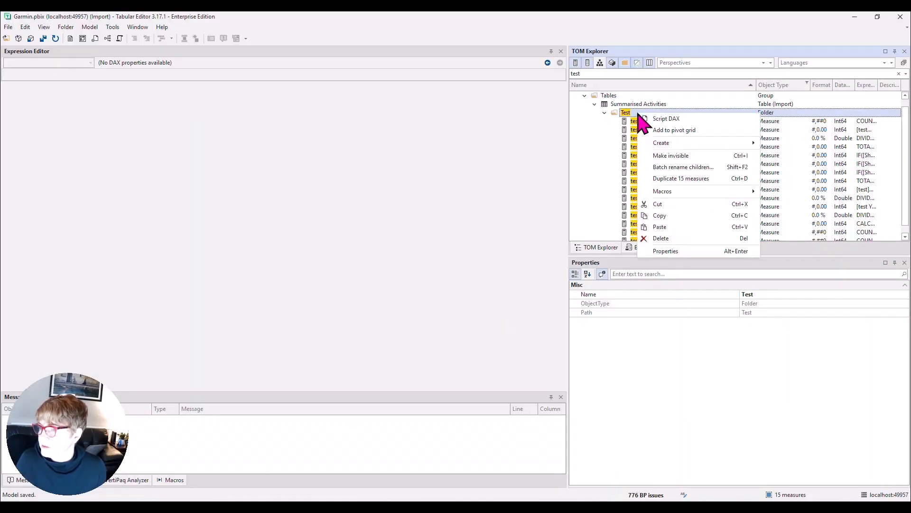
left_click(662, 239)
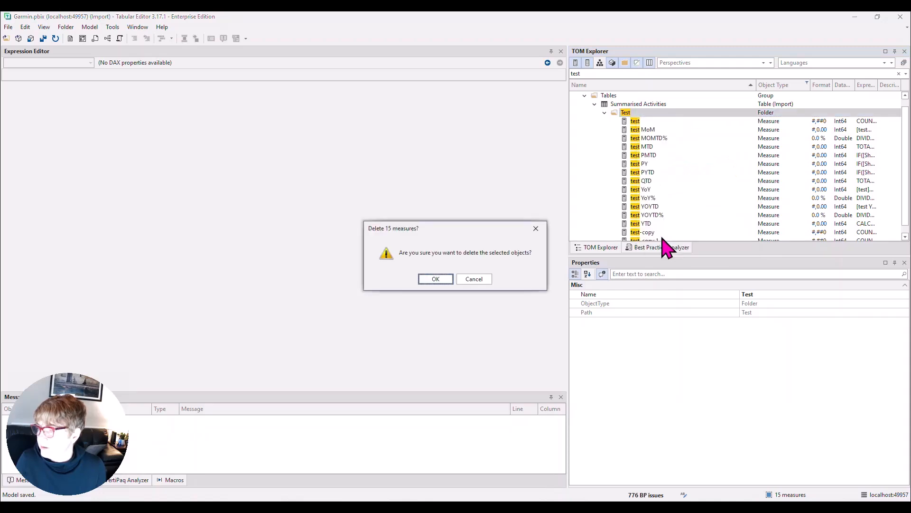
left_click(434, 277)
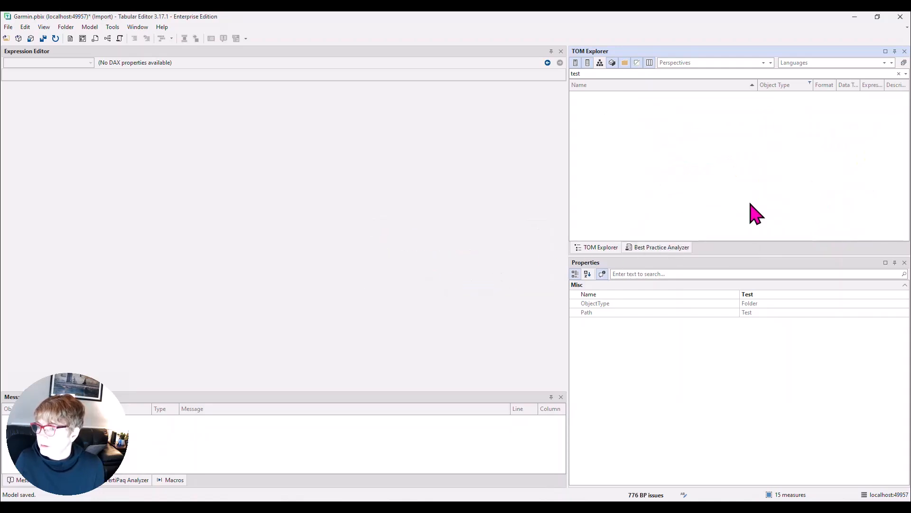
Step: Clear the model tree's search text and object type filter, and collapse the tree down to the list of tables
left_click(899, 74)
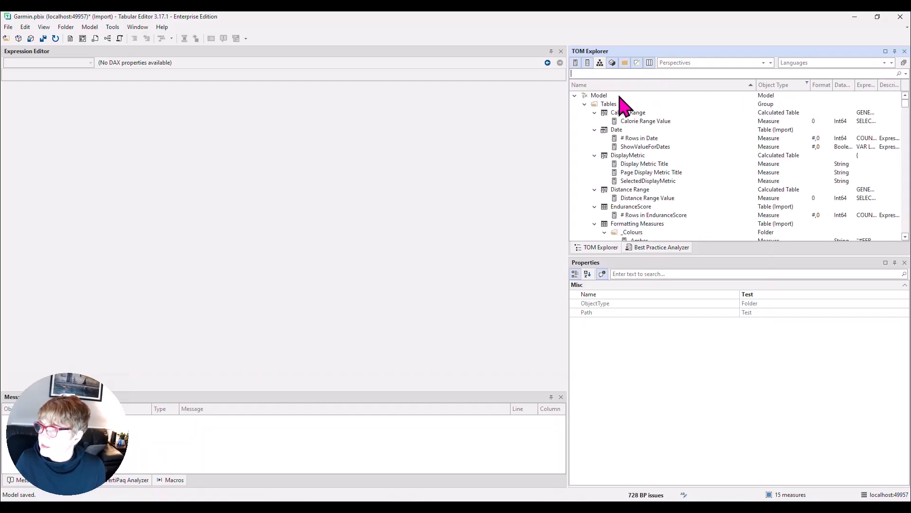
left_click(807, 84)
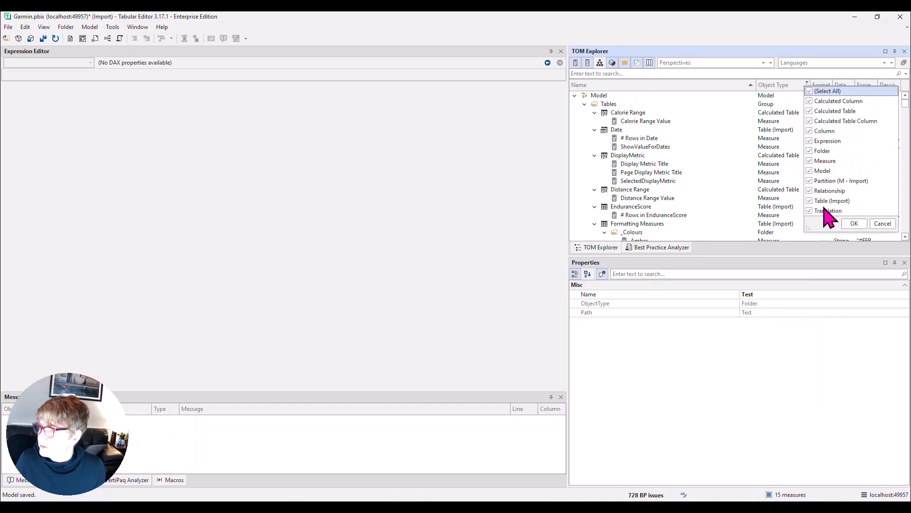
left_click(854, 224)
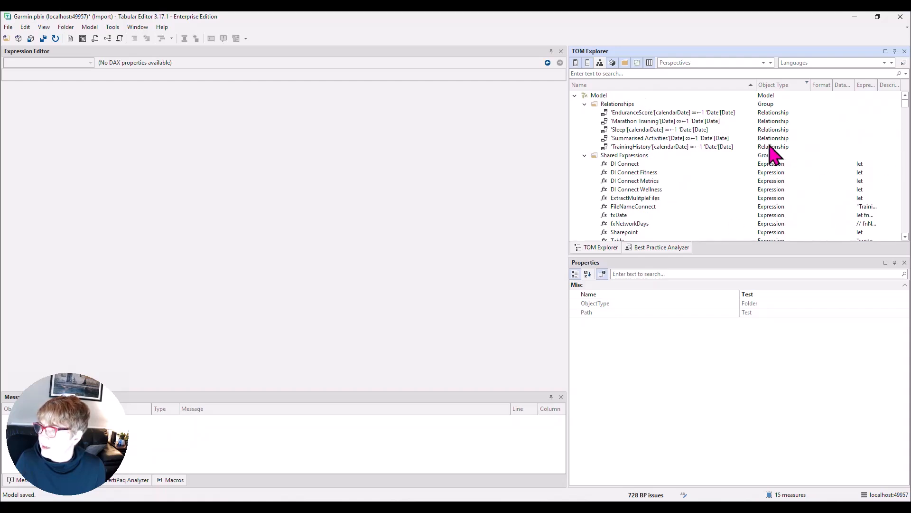
left_click(903, 63)
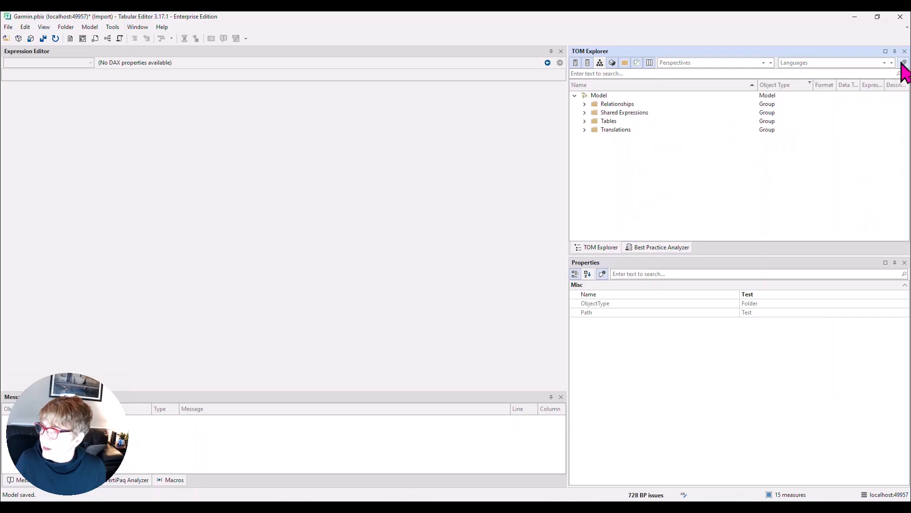
left_click(586, 121)
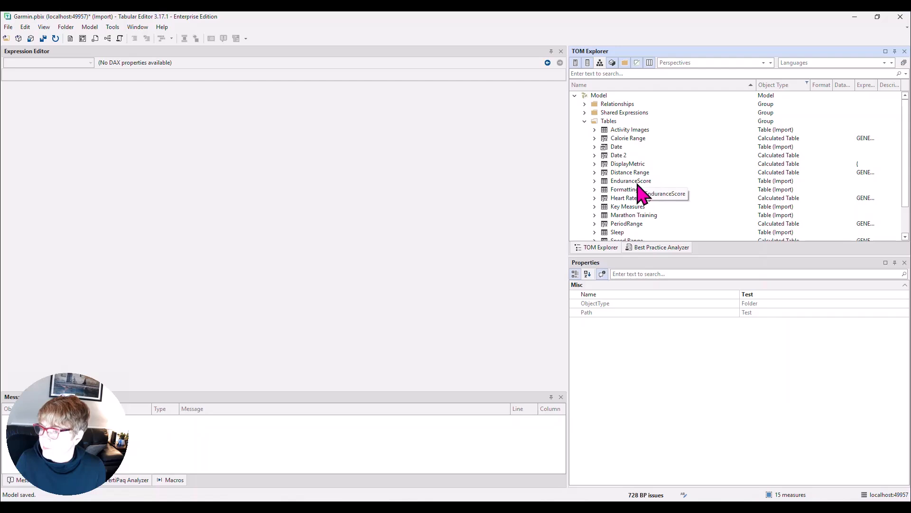
Step: Filter the model tree by object type so that only Measure is included
left_click(806, 84)
left_click(813, 90)
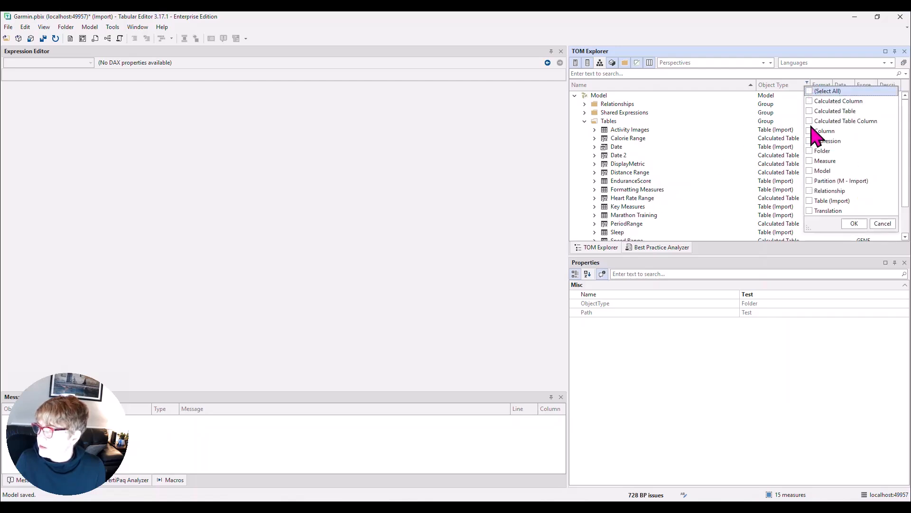
left_click(853, 223)
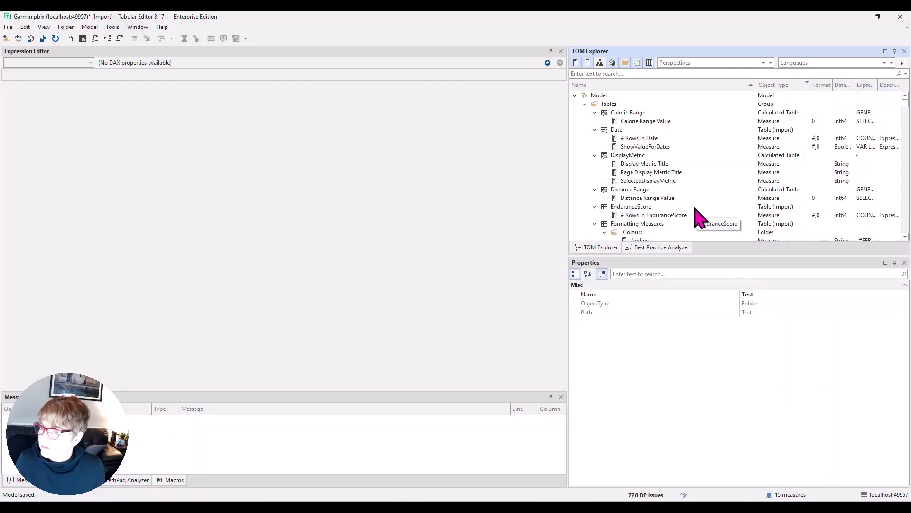
Step: Add the # Runs measure from the Key Measures table's Runs folder to a new pivot grid
scroll(698, 214, "down", 2)
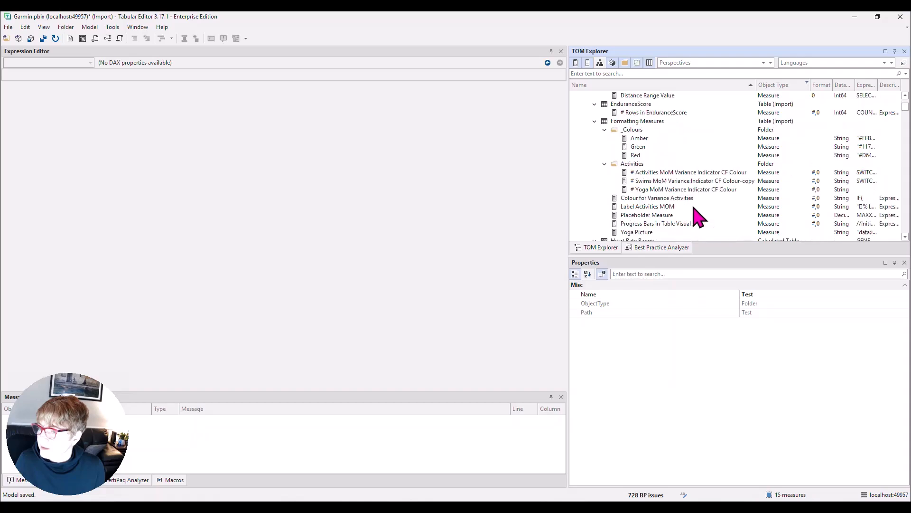
scroll(679, 208, "down", 4)
left_click(651, 181)
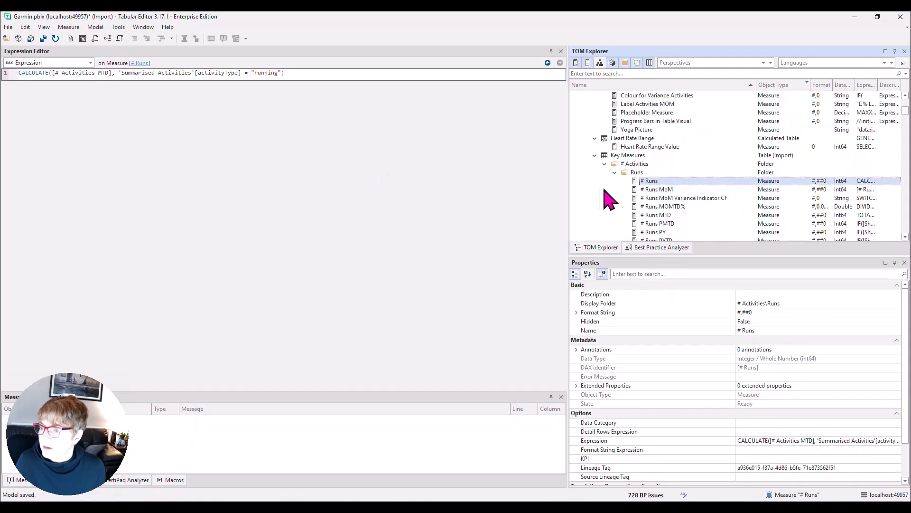
right_click(666, 182)
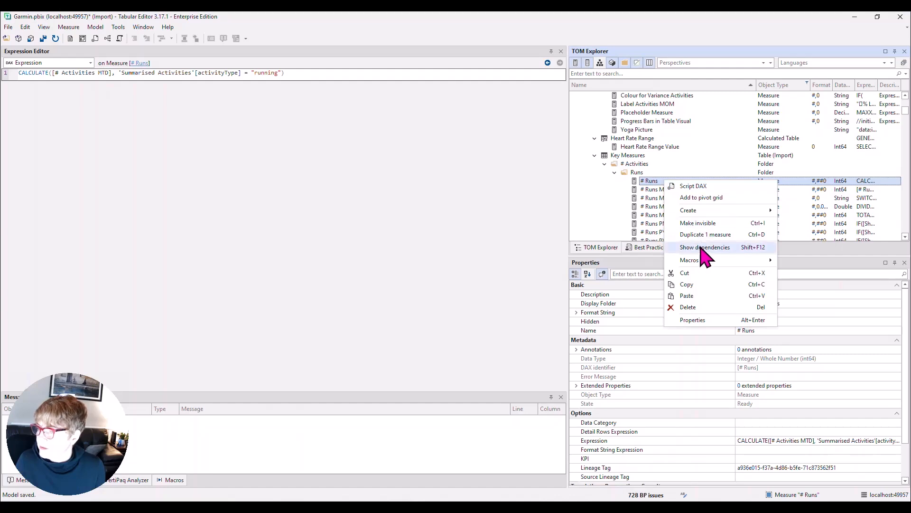
key("Escape")
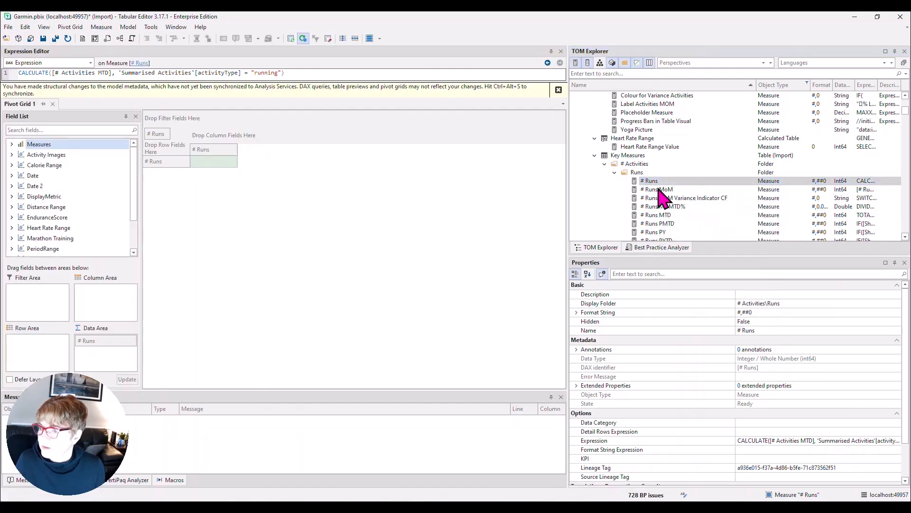
Step: Add the measures # Runs MoM, # Runs MOMTD% and # Runs MoM Variance Indicator CF to the pivot grid
left_click(659, 189)
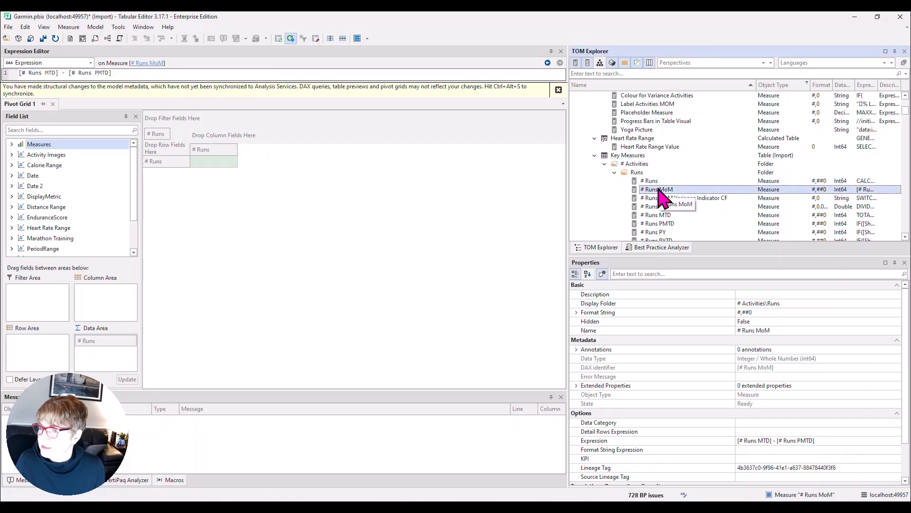
right_click(659, 189)
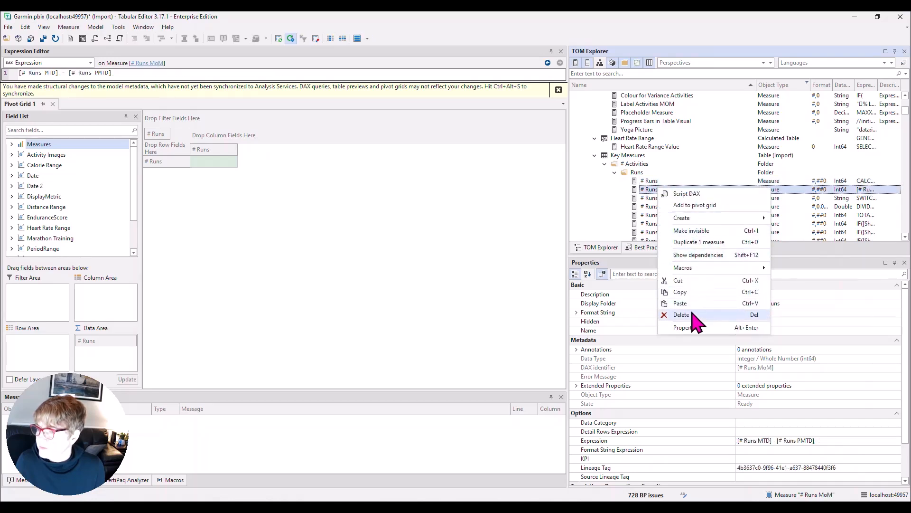
left_click(703, 205)
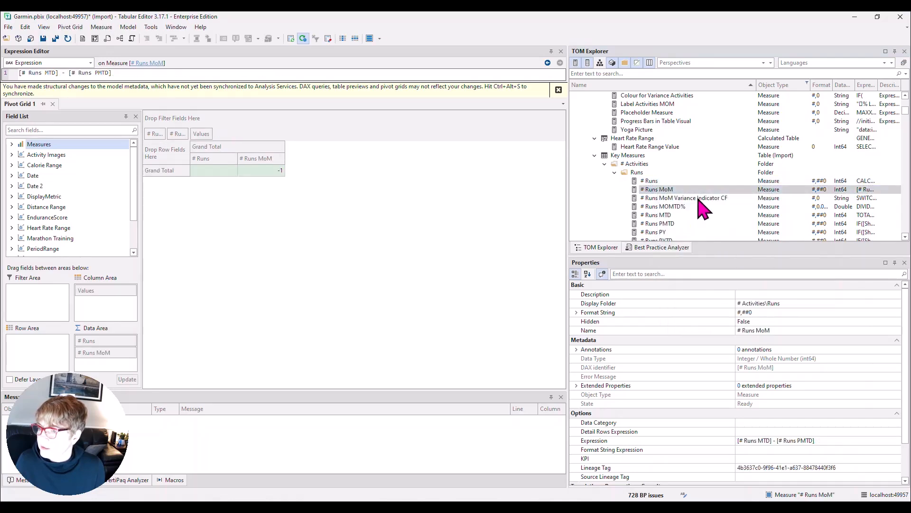
left_click_drag(699, 206, 280, 171)
left_click_drag(674, 197, 328, 172)
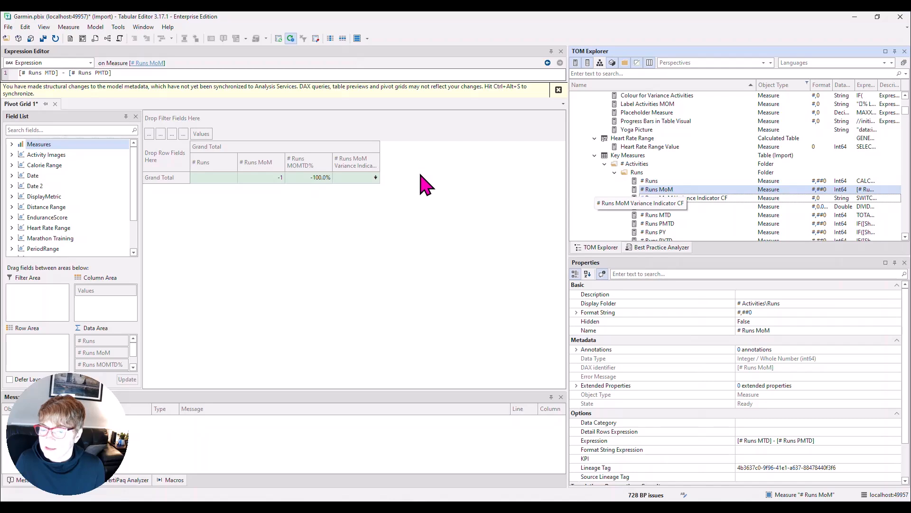
Step: Best-fit the widths of the # Runs MoM Variance Indicator CF and # Runs MOMTD% columns in the pivot grid
right_click(349, 170)
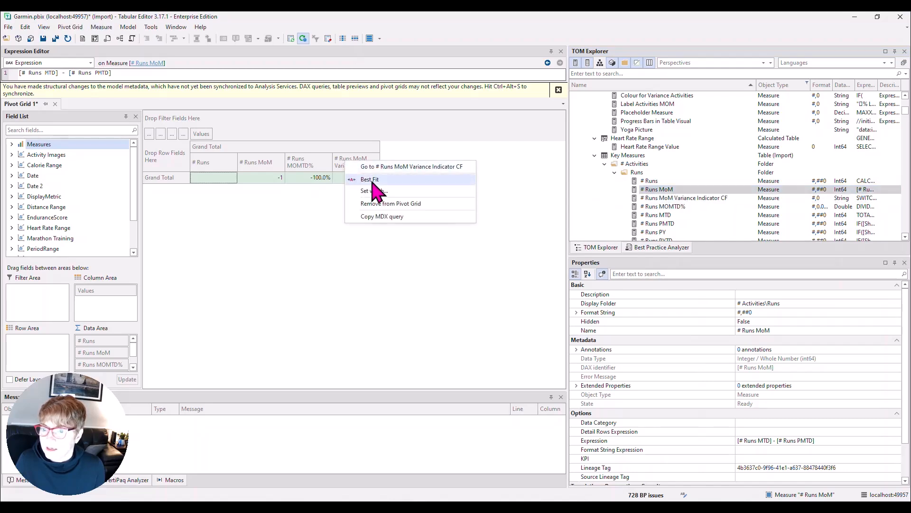
left_click(372, 180)
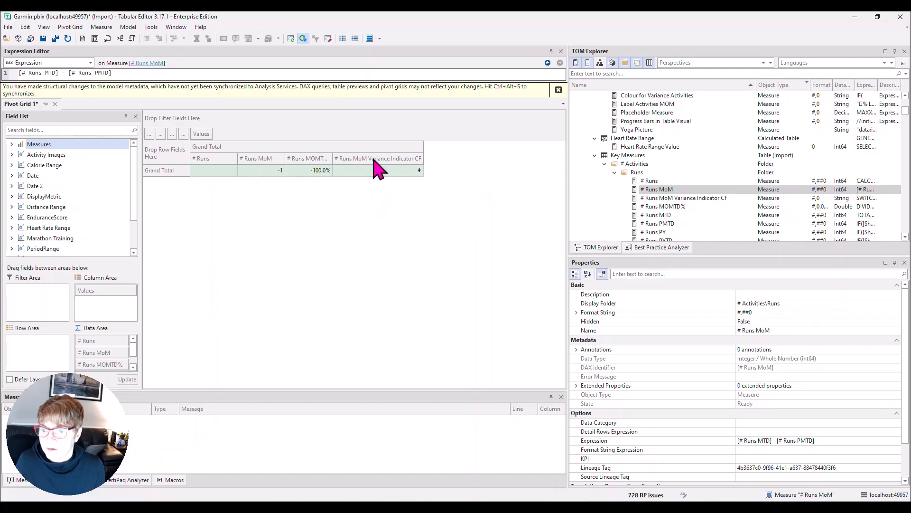
right_click(319, 167)
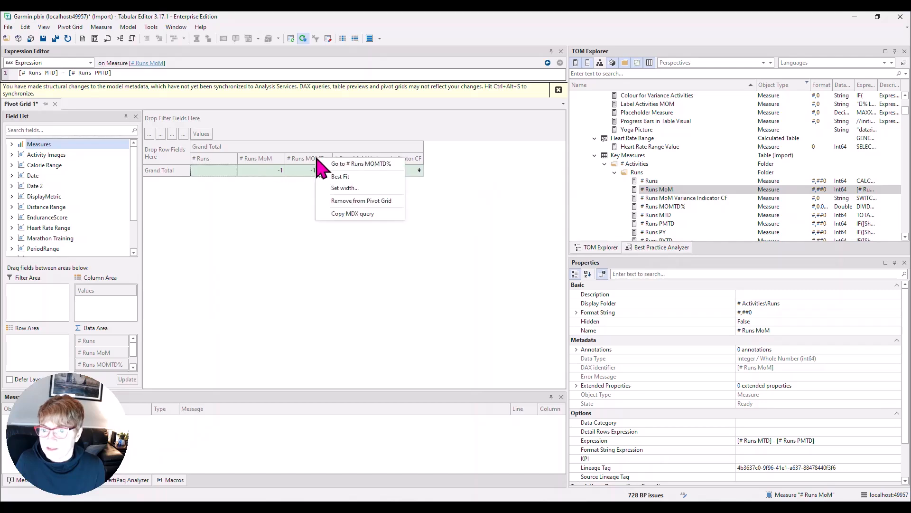
left_click(345, 186)
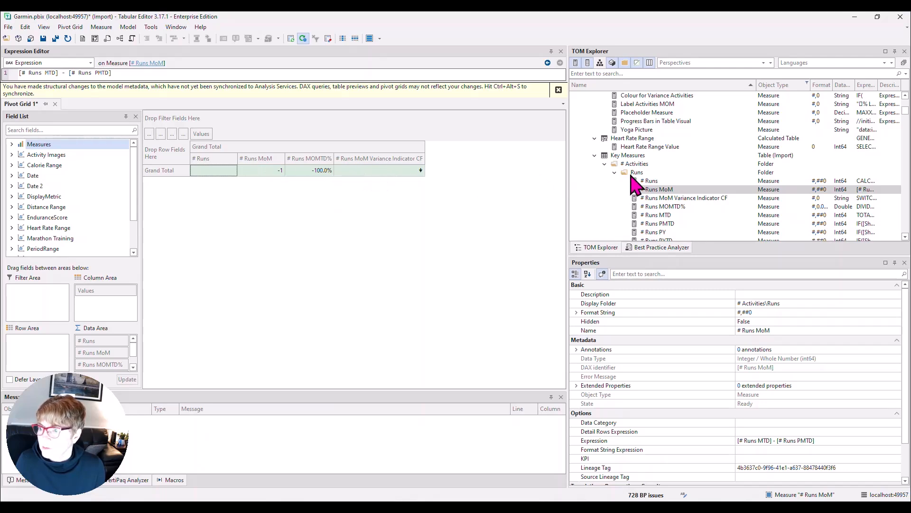
Step: Reset the model tree's object type filter to include all types, and collapse the tree down to the list of tables
scroll(676, 185, "up", 2)
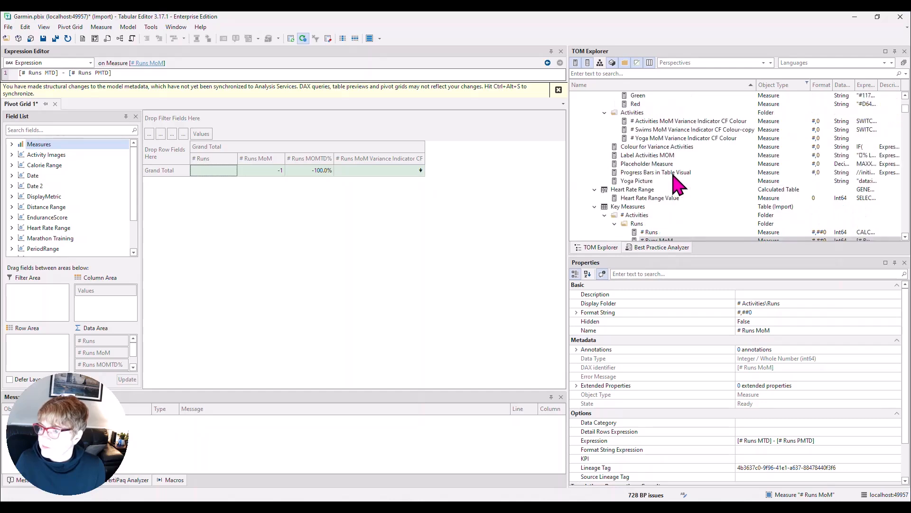
left_click(807, 84)
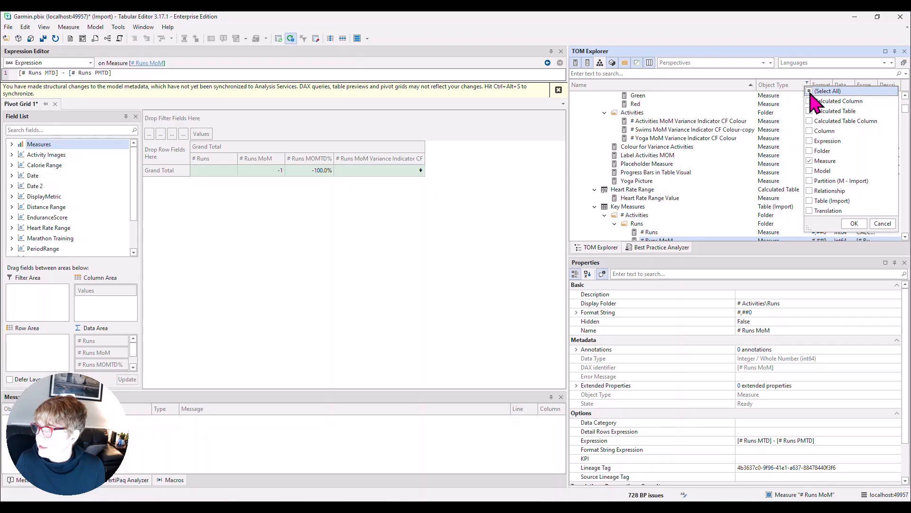
left_click(855, 223)
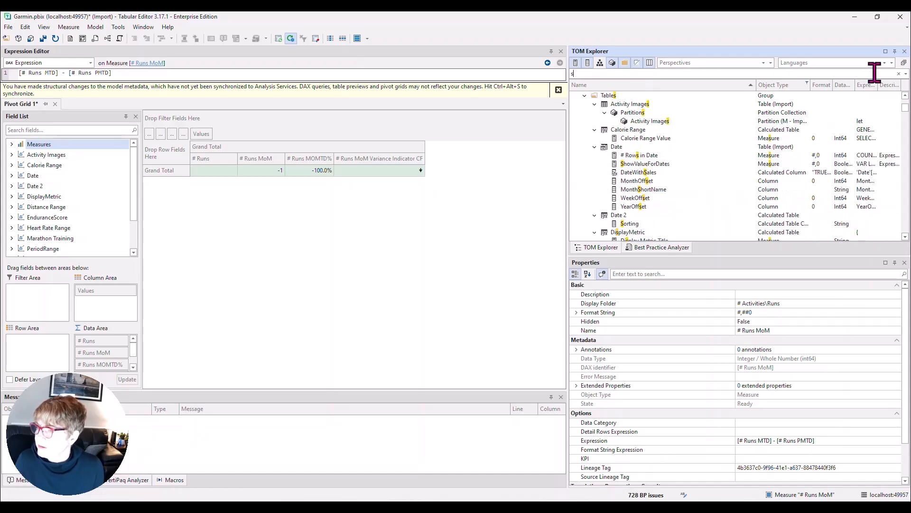
left_click(903, 62)
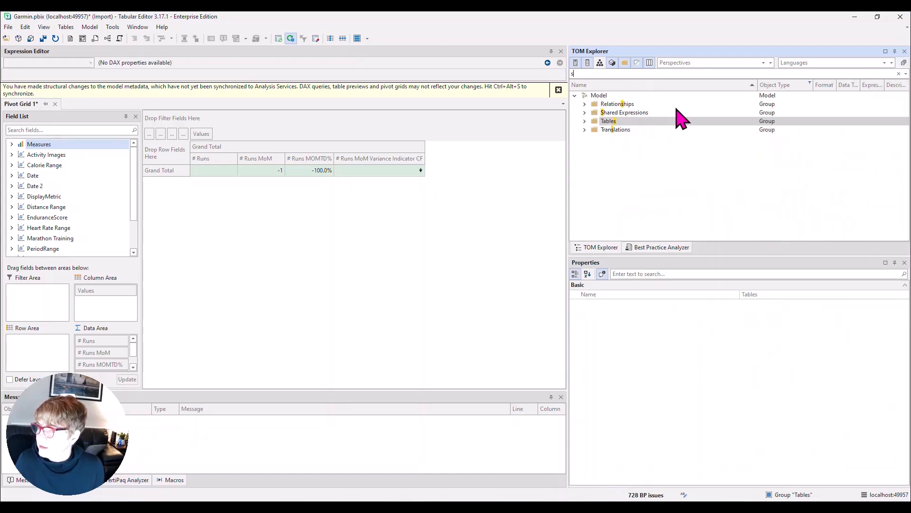
left_click(585, 121)
Step: Open a data preview of the Summarised Activities table
scroll(630, 229, "down", 2)
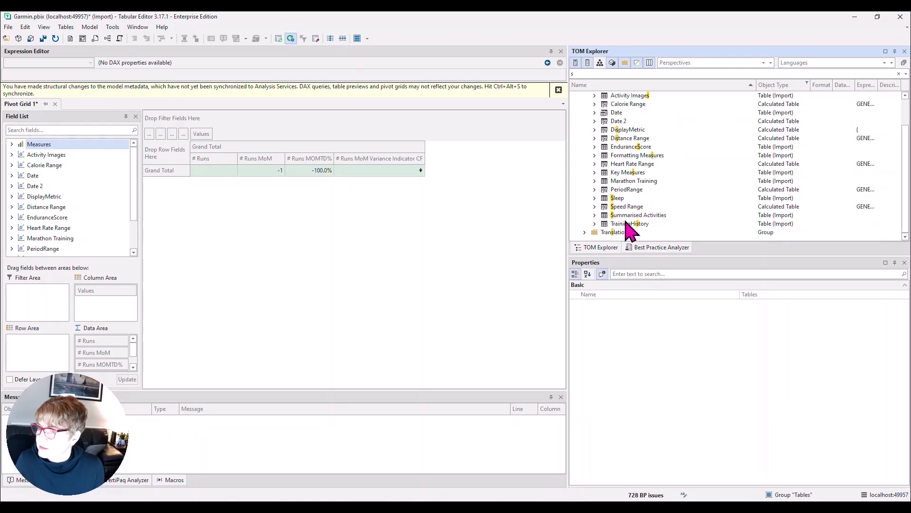
left_click(627, 216)
right_click(628, 217)
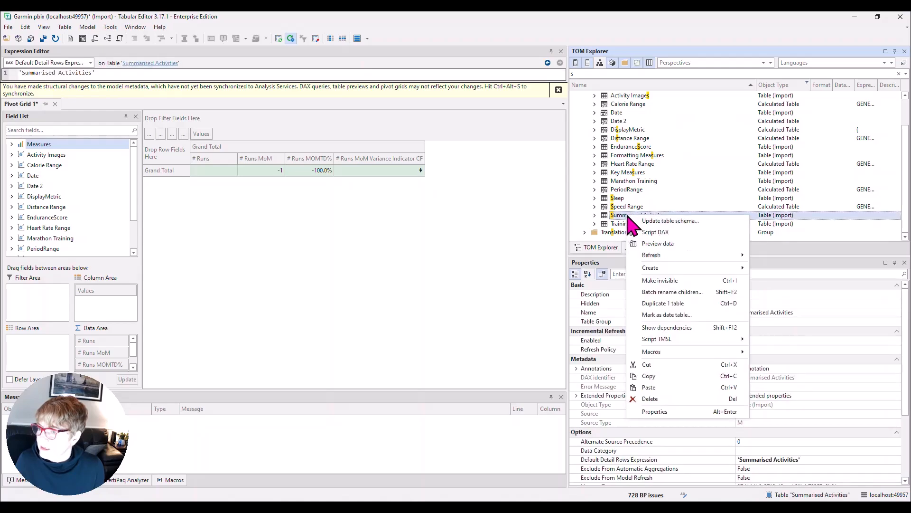
left_click(658, 244)
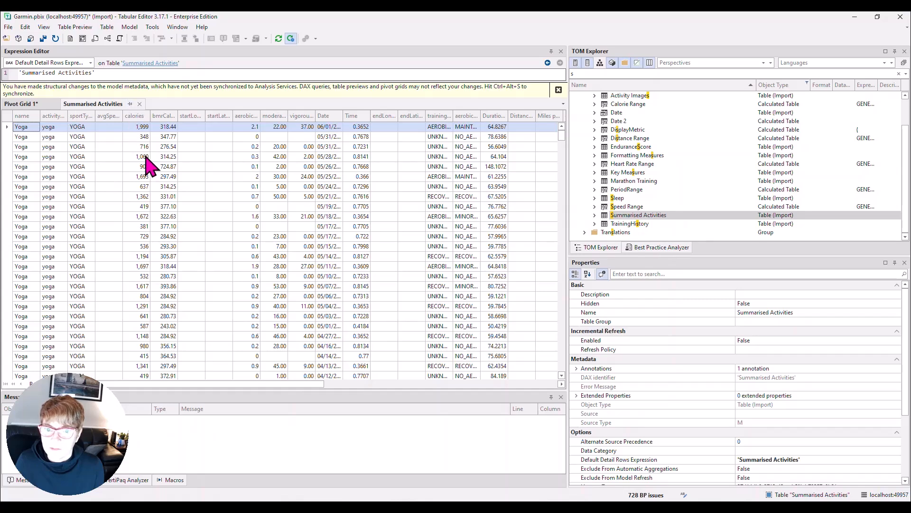
Step: Filter the Summarised Activities preview by activity type so that only running rows are included
left_click(63, 115)
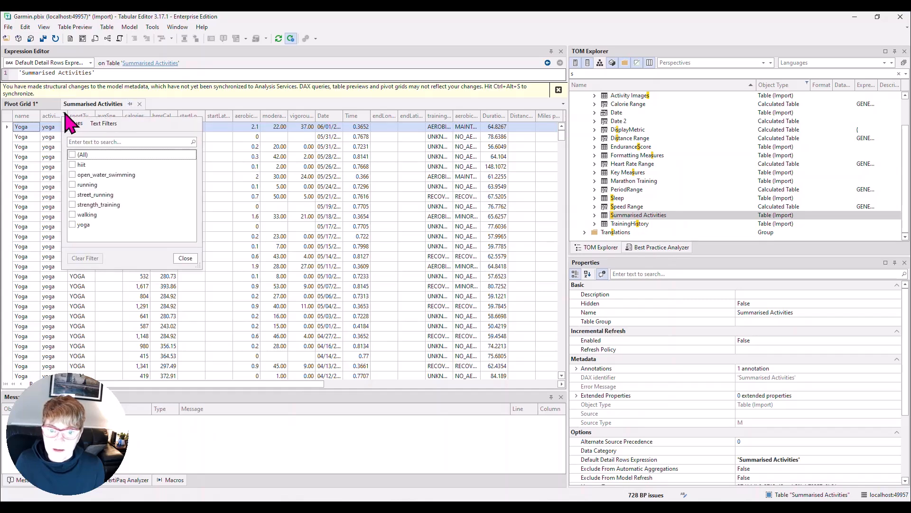
left_click(72, 185)
left_click(185, 258)
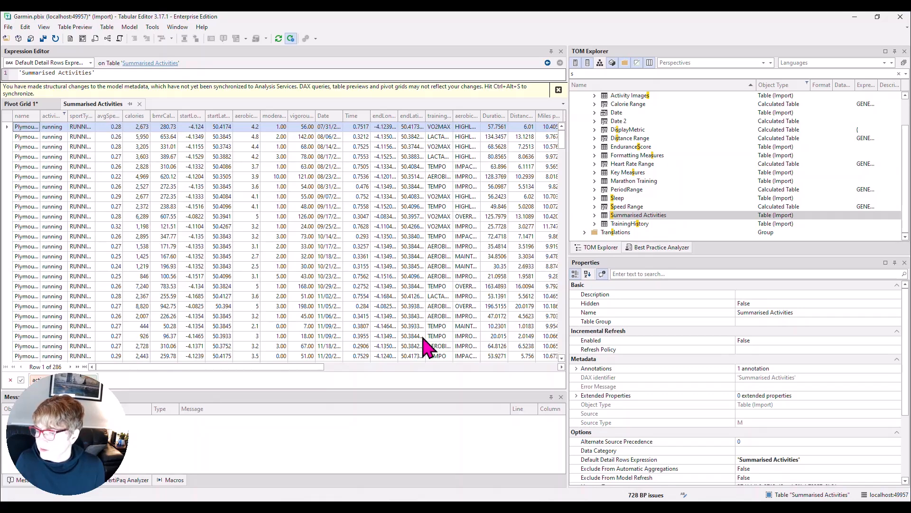
Step: Open the model's best practice issues and review the rule collections in Manage Best Practice Rules
left_click(644, 494)
left_click(153, 28)
left_click(167, 64)
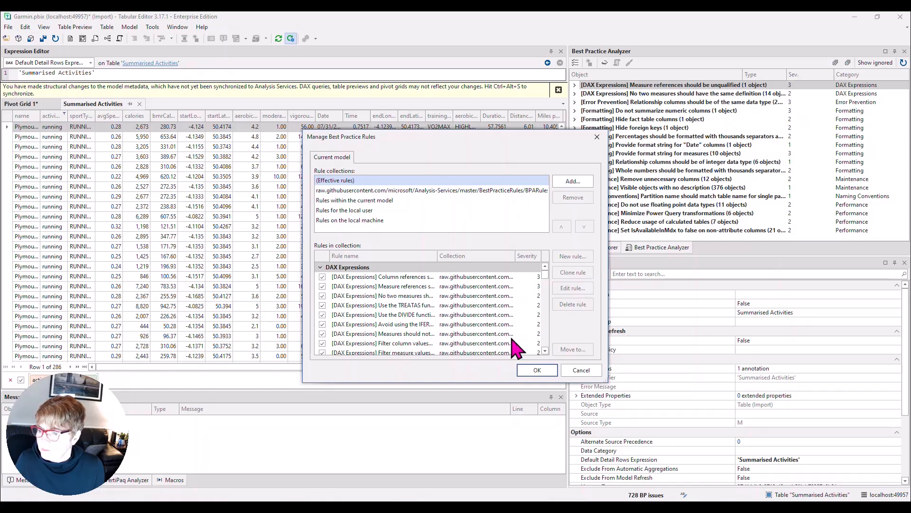
left_click(537, 370)
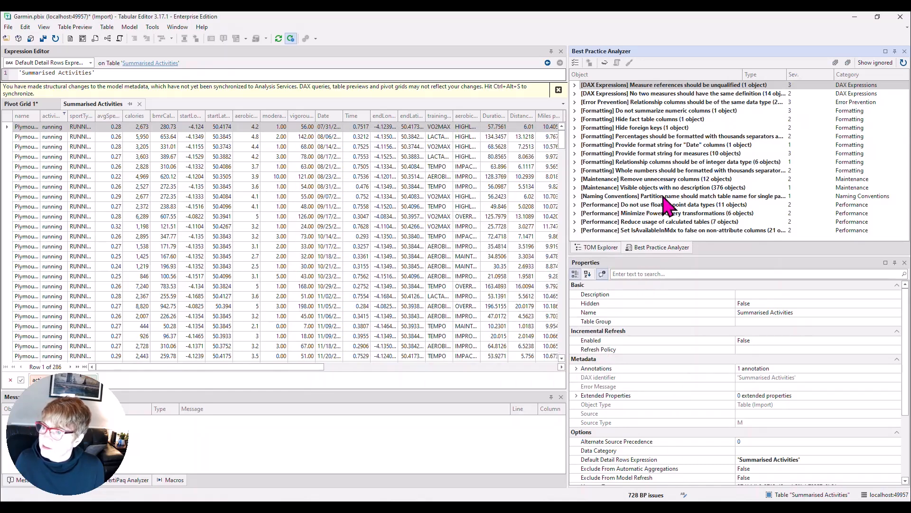
Step: Apply the automatic fix to 'Sleep'[avgSleepStress] under the best practice rule "Do not summarize numeric columns"
left_click(575, 85)
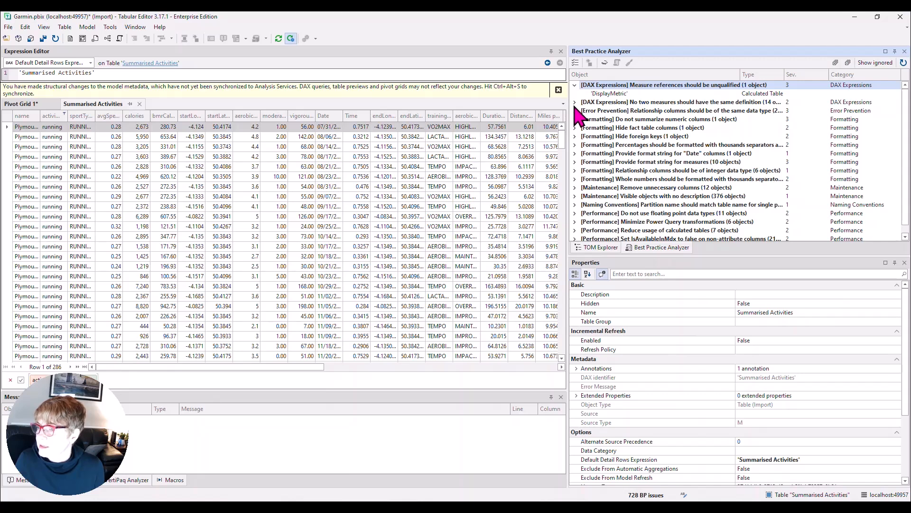
left_click(576, 119)
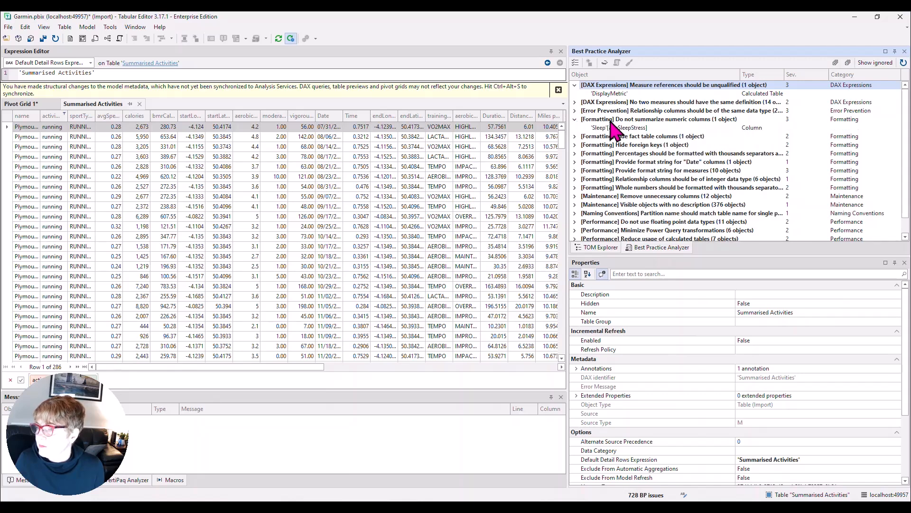
left_click(655, 127)
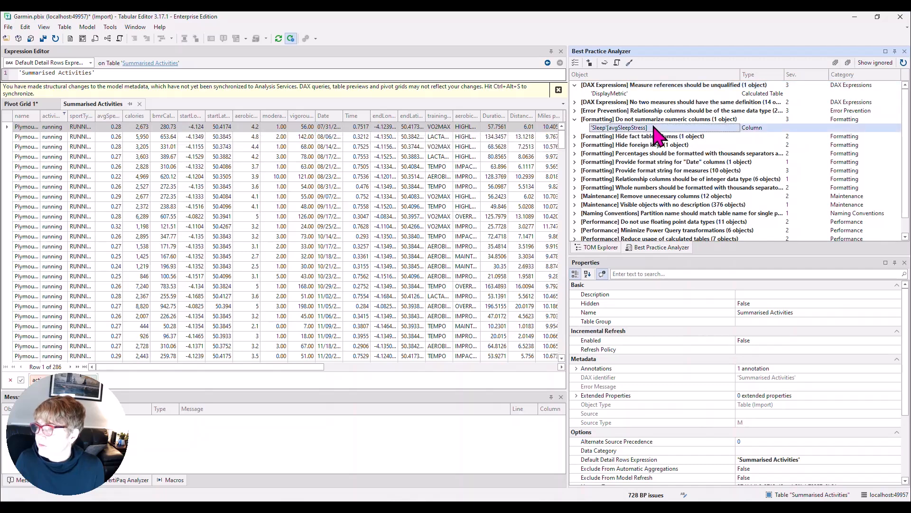
left_click(630, 63)
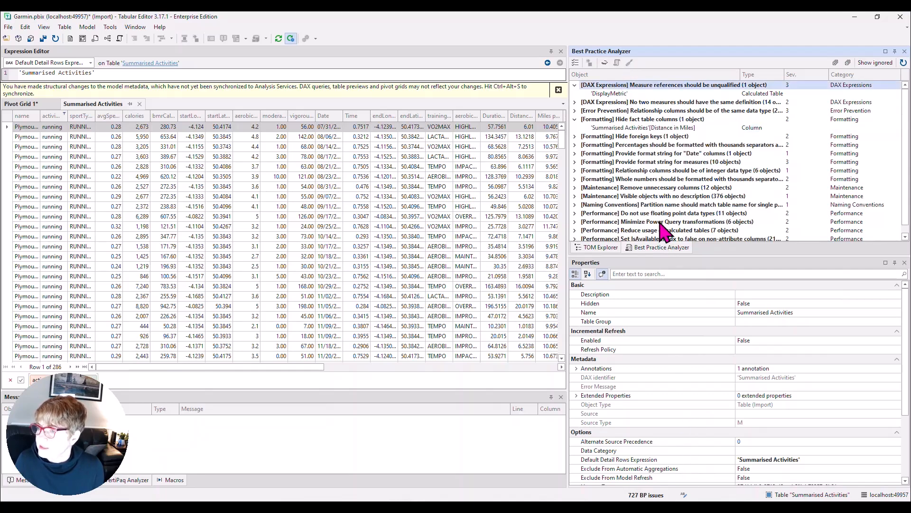
Step: Apply the automatic fix to all measures under the rule that whole numbers should be formatted with thousands separators
left_click(575, 179)
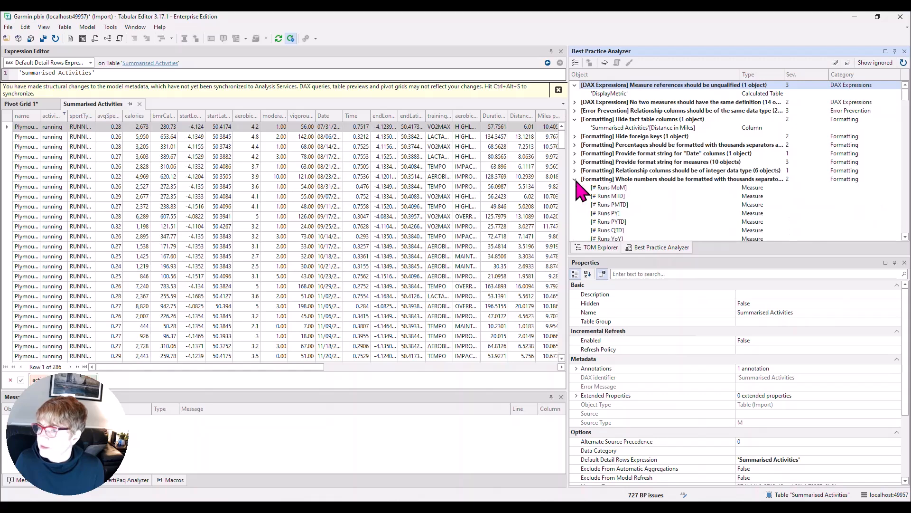
left_click(638, 180)
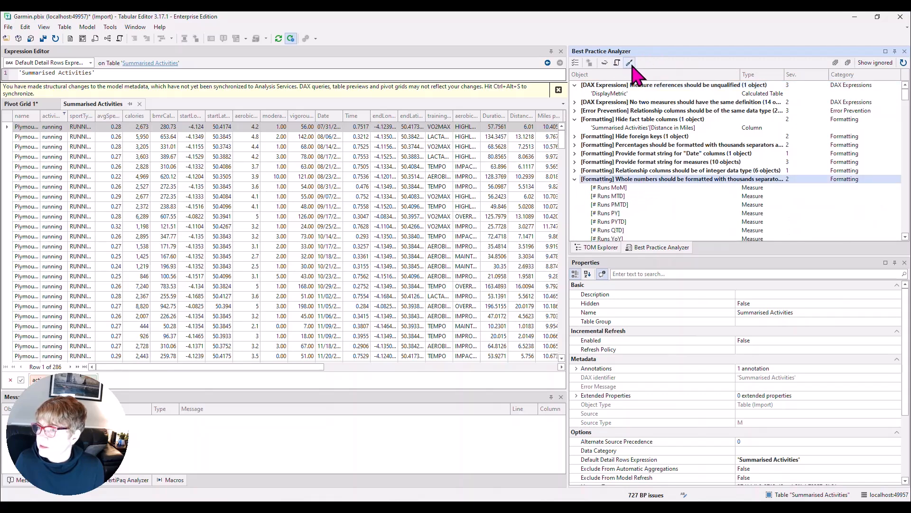
Step: Expand the Error Prevention rule that relationship columns should be of the same data type, and examine the affected relationships
left_click(634, 111)
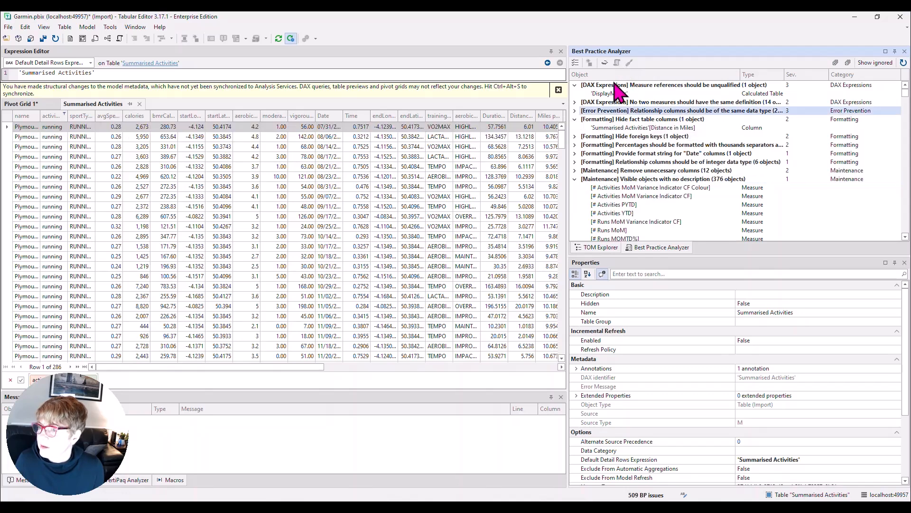
left_click(575, 111)
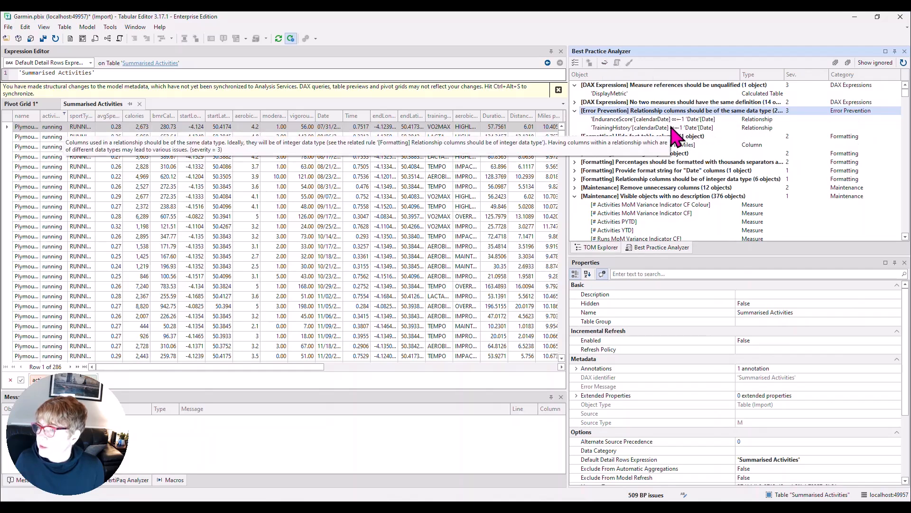